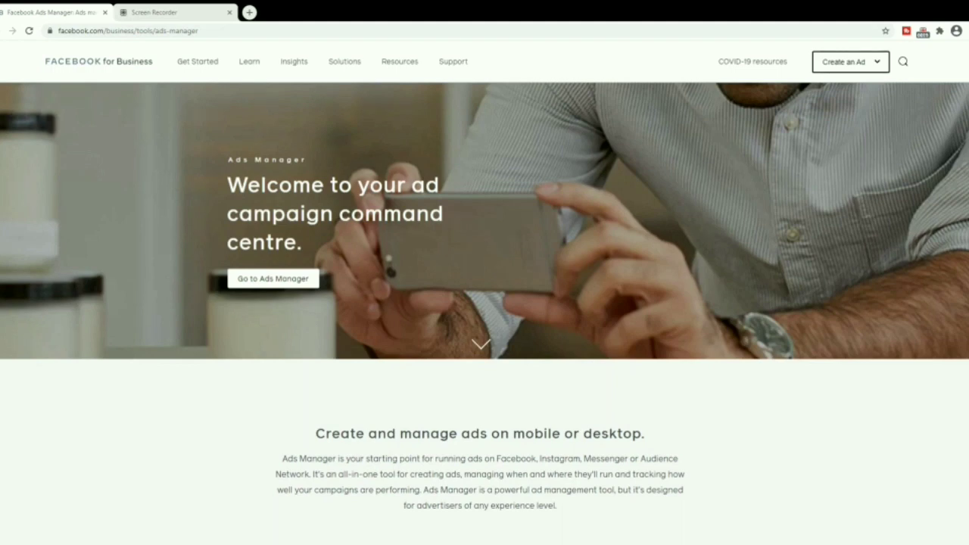
- Open the campaign list in Ads Manager from the Facebook for Business welcome page
click(250, 279)
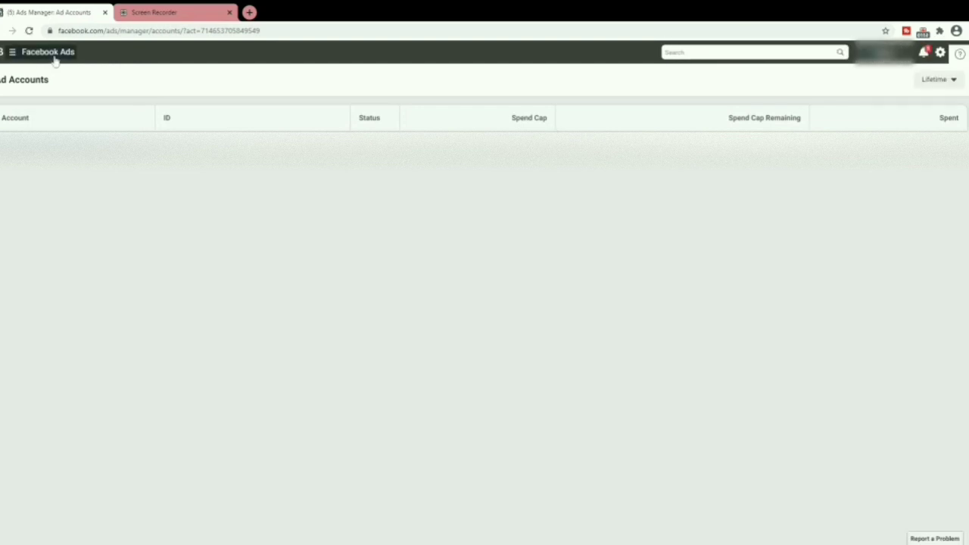
click(12, 51)
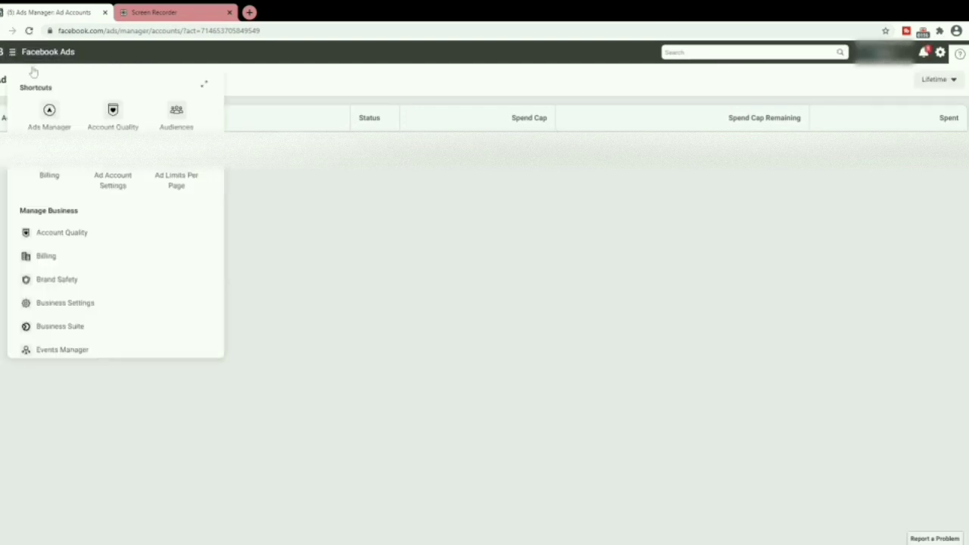
click(51, 115)
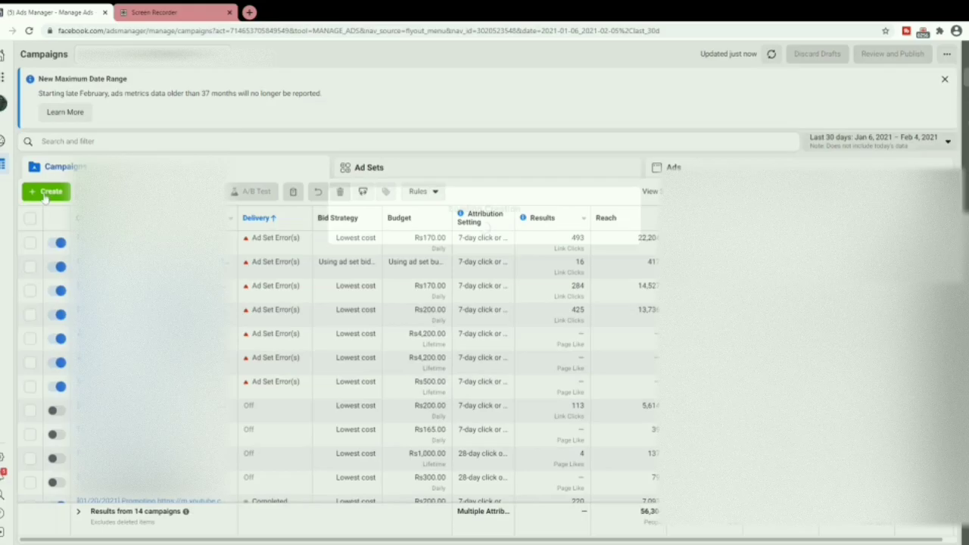
- Create a new campaign with the Engagement objective and Page likes as the engagement type
click(46, 193)
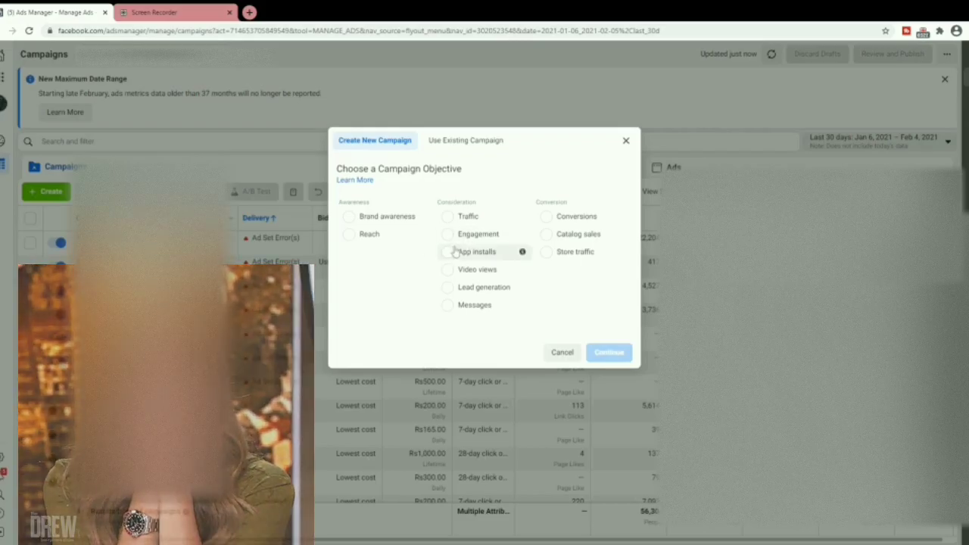
click(457, 237)
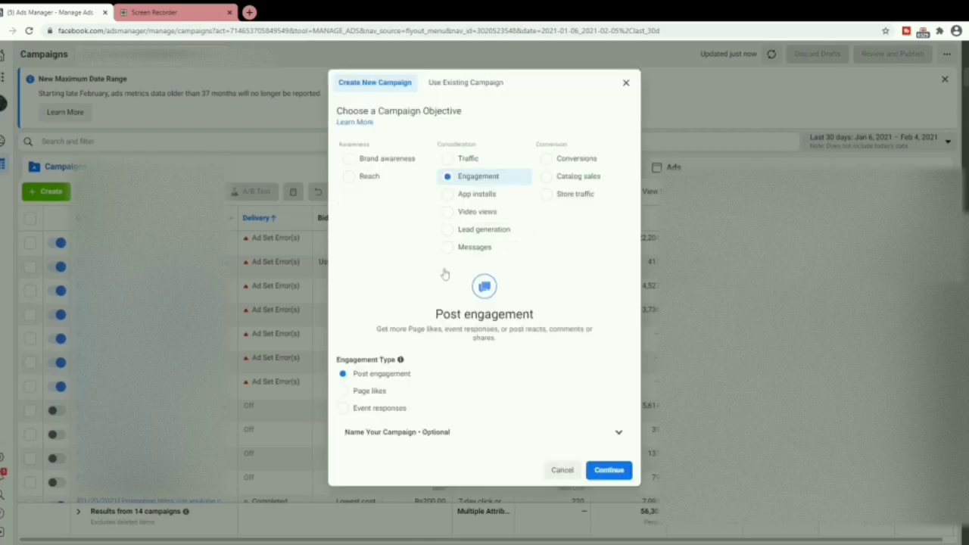
click(366, 393)
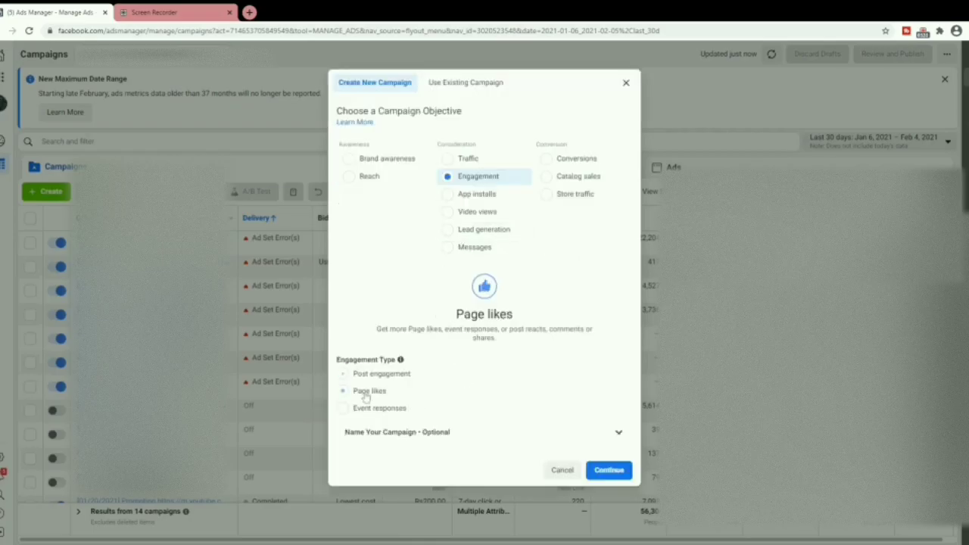
click(609, 471)
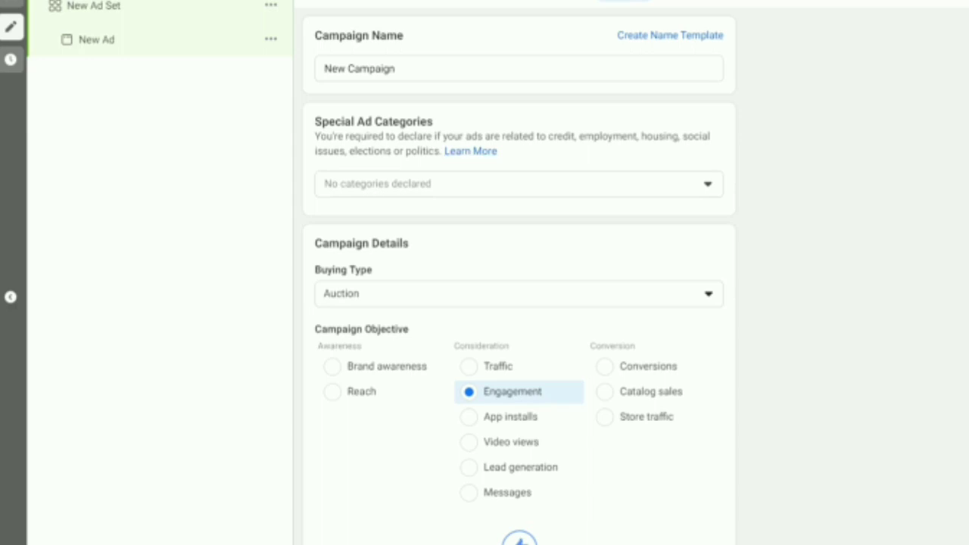
- Name the new campaign "Page likes v.a"
drag(396, 69, 317, 73)
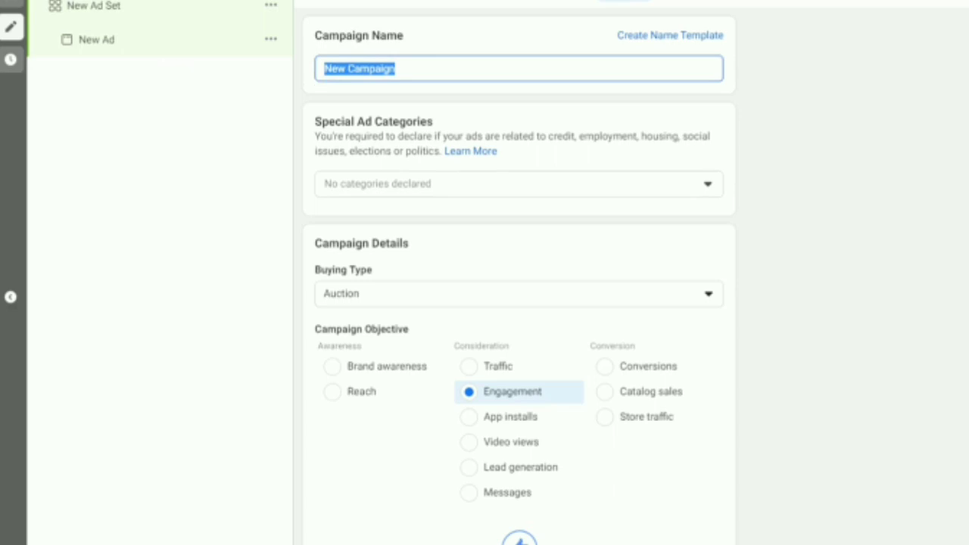
text(Pag)
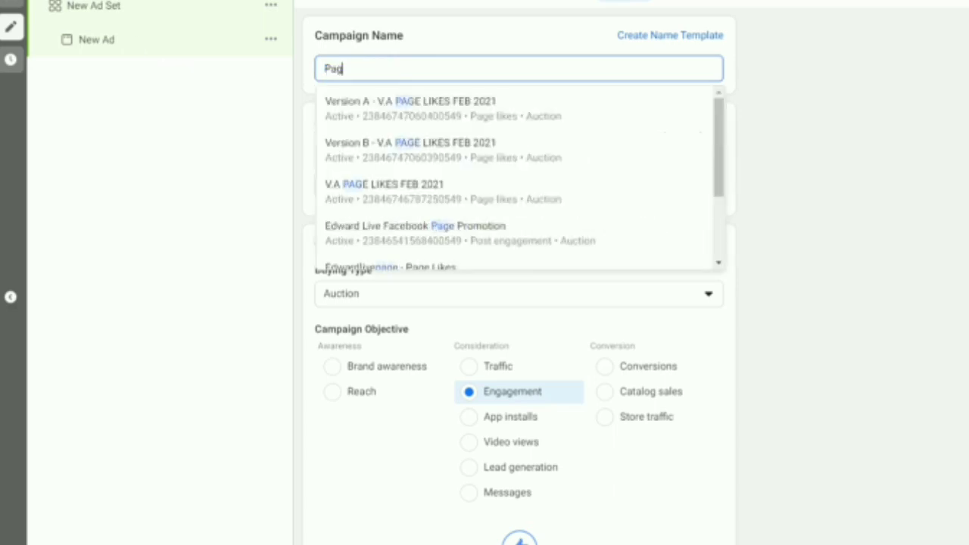
text(e likes v.a)
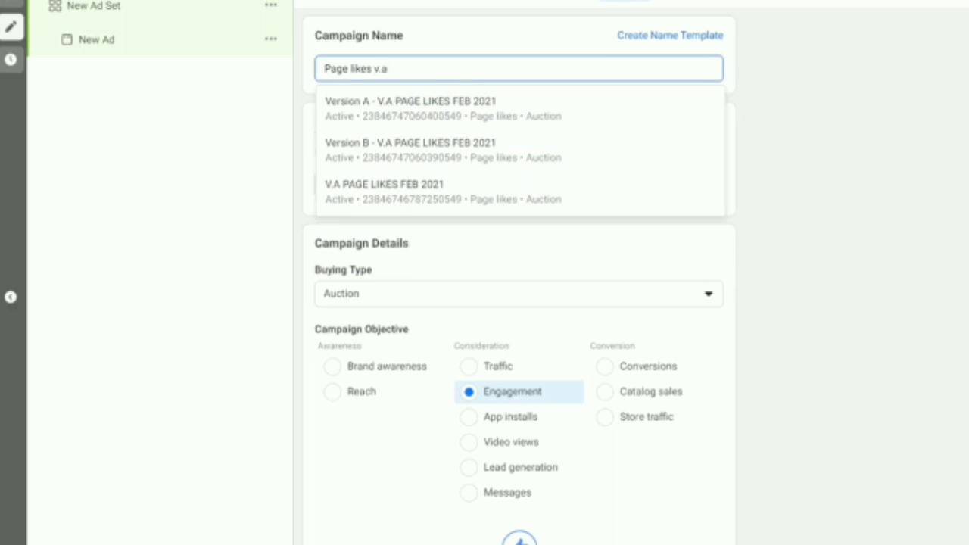
click(488, 106)
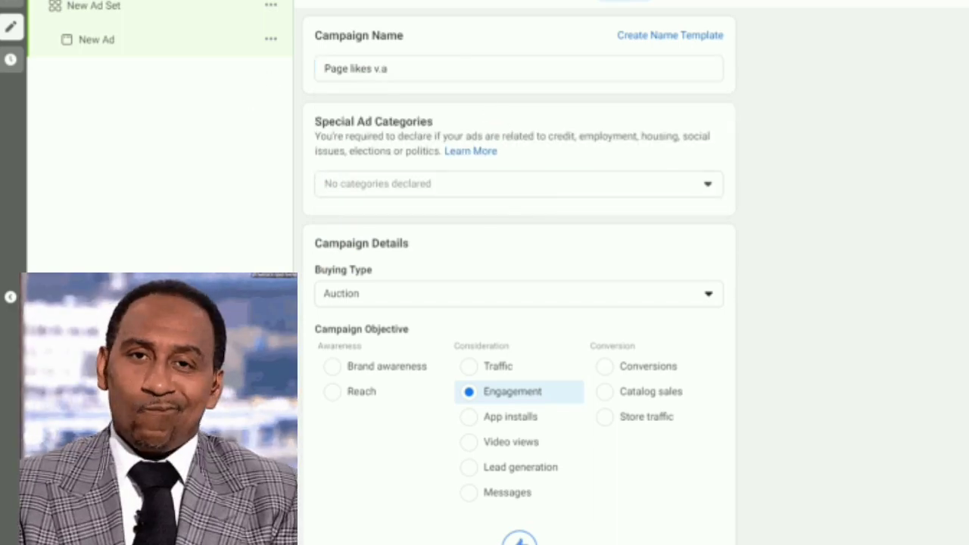
- Replace the campaign name with "Page Likes 2030"
drag(390, 68, 327, 68)
key(BackSpace)
key(BackSpace)
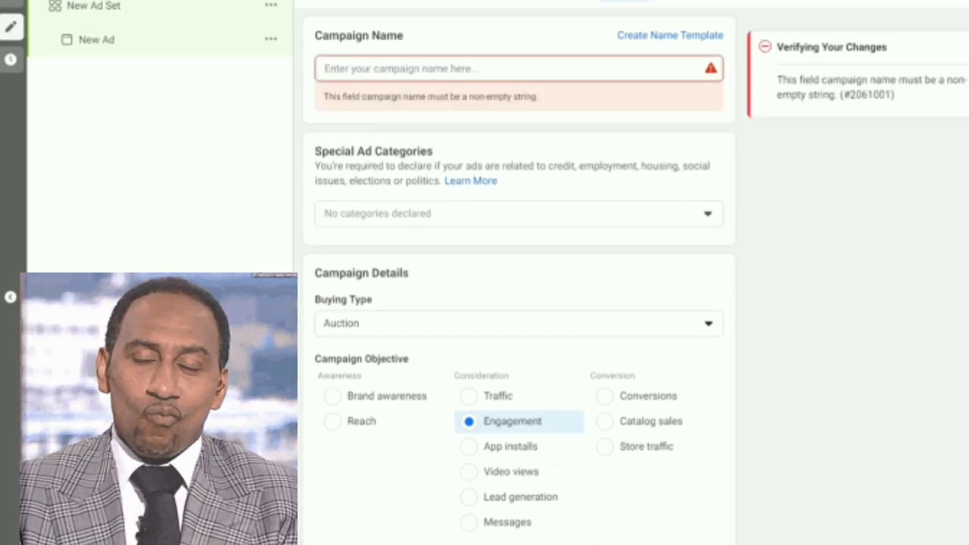
text(Page Likes 2030)
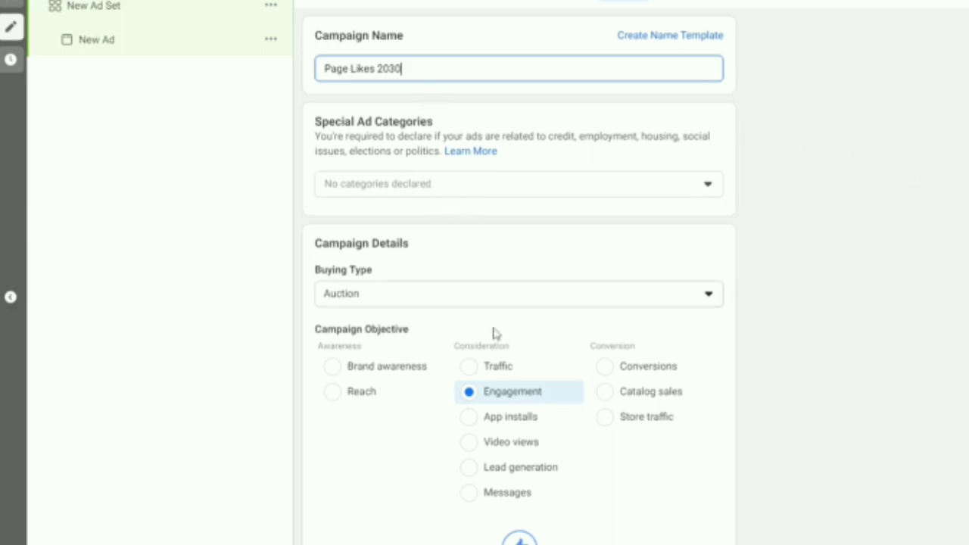
- Review the campaign's buying type options, objective and engagement type
scroll(493, 333, down, 1)
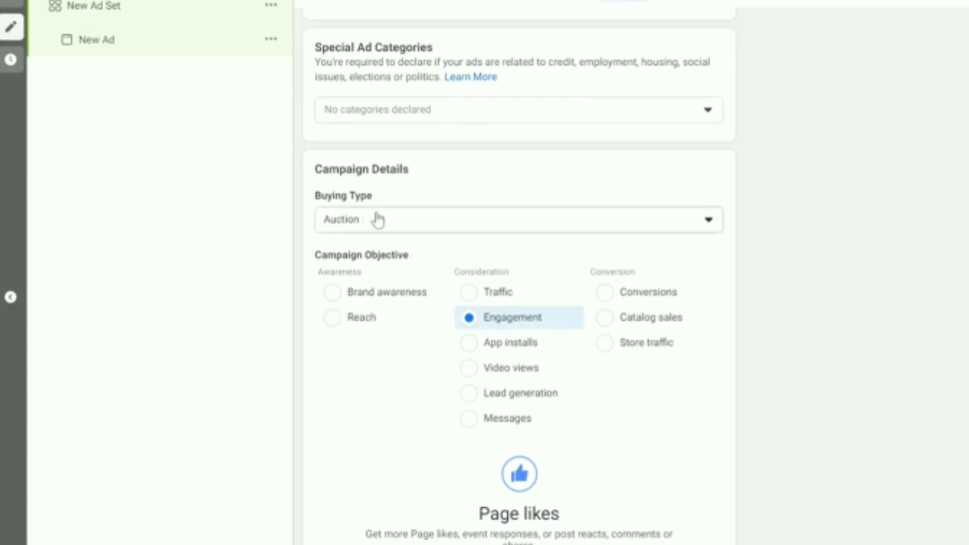
click(400, 224)
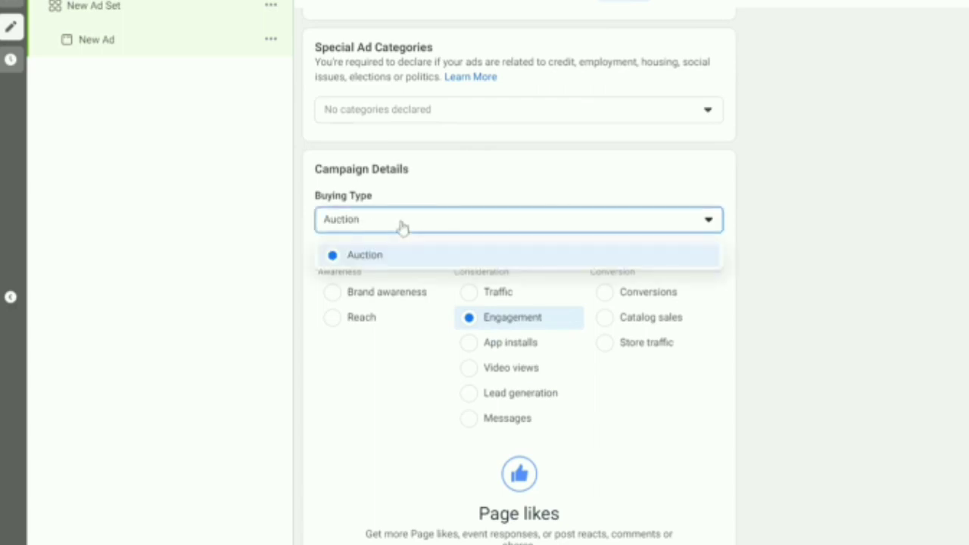
click(400, 225)
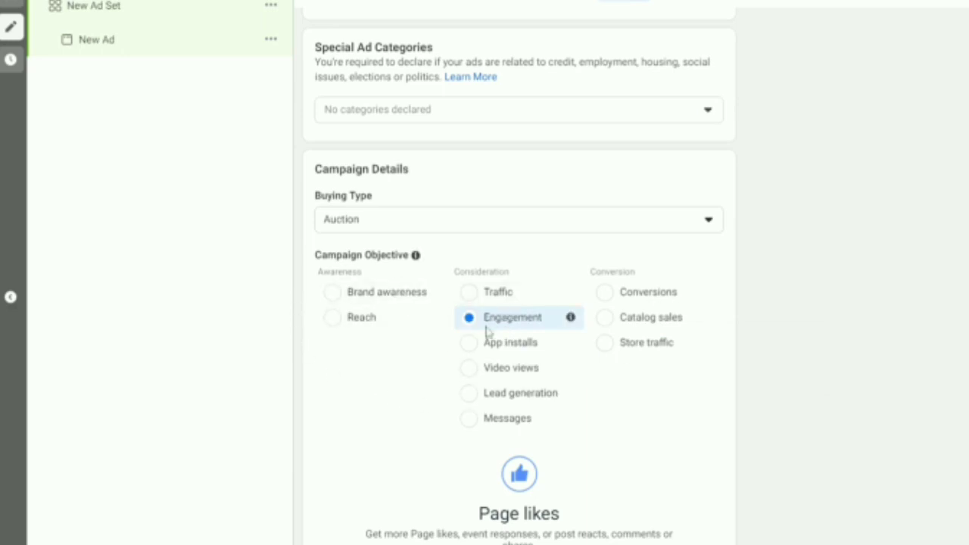
scroll(477, 390, down, 2)
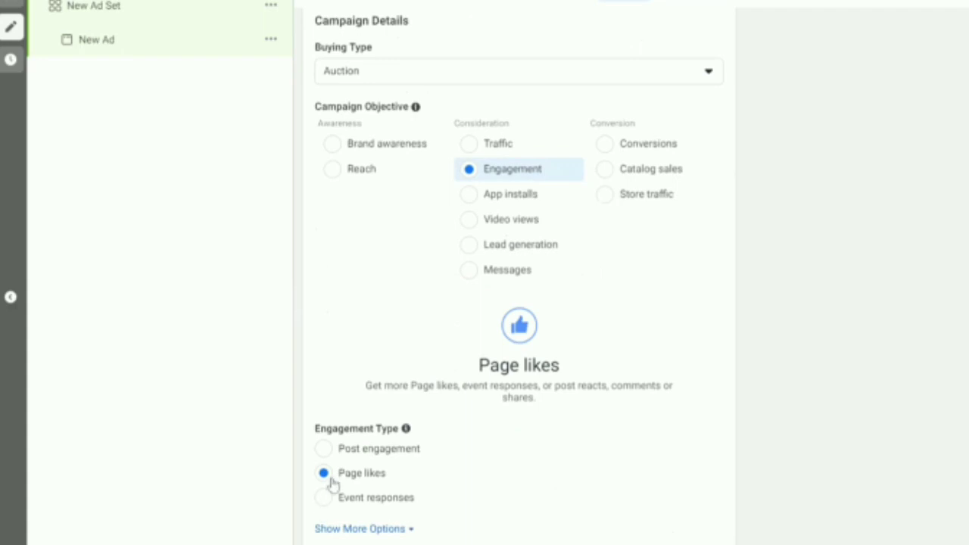
scroll(439, 416, up, 2)
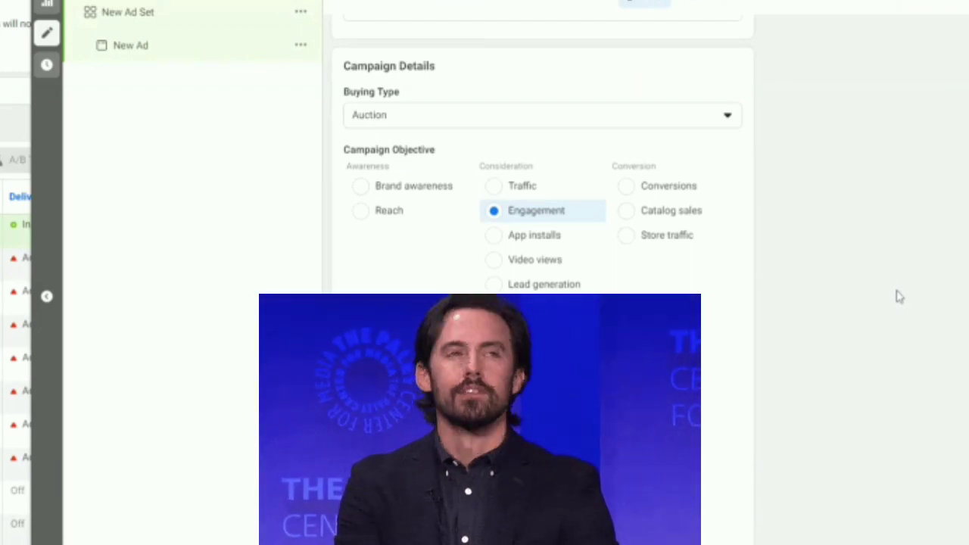
- Start the A/B test setup so that this campaign serves as the control campaign
scroll(899, 297, down, 2)
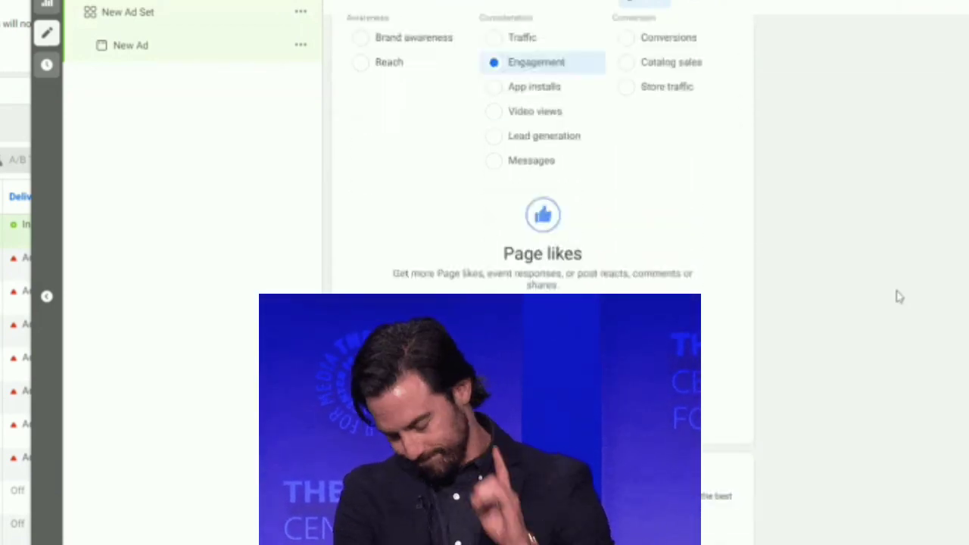
scroll(899, 297, down, 3)
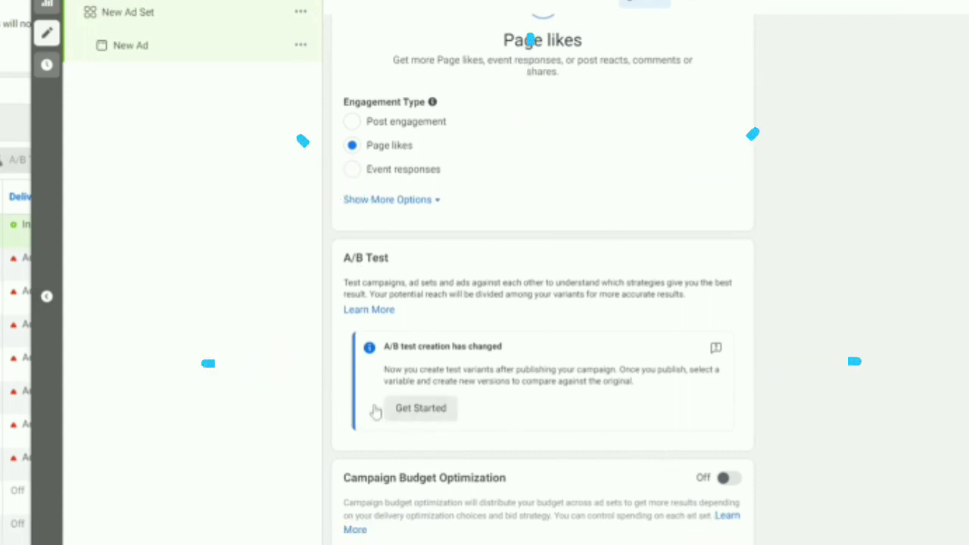
click(444, 417)
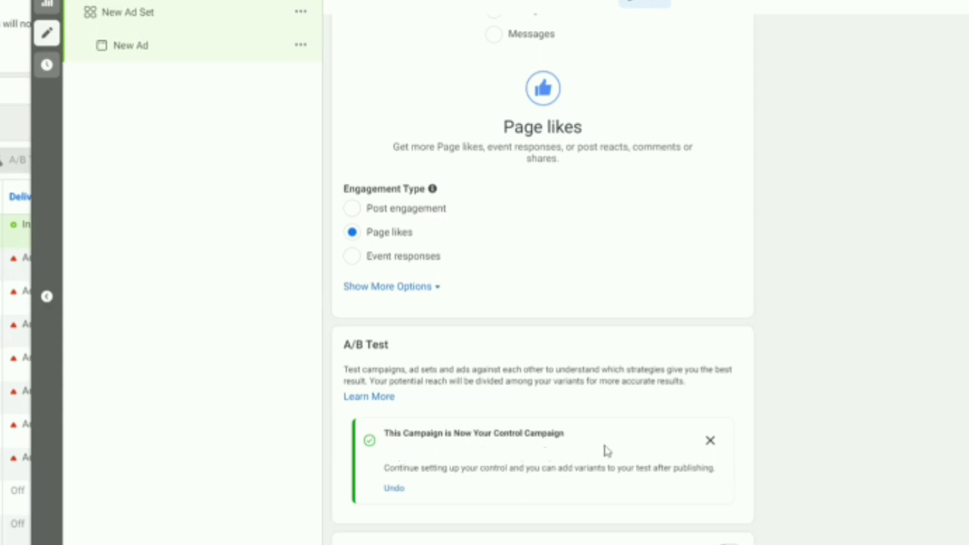
- Turn on Campaign Budget Optimization and set a lifetime budget of Rs1,000
scroll(604, 451, down, 1)
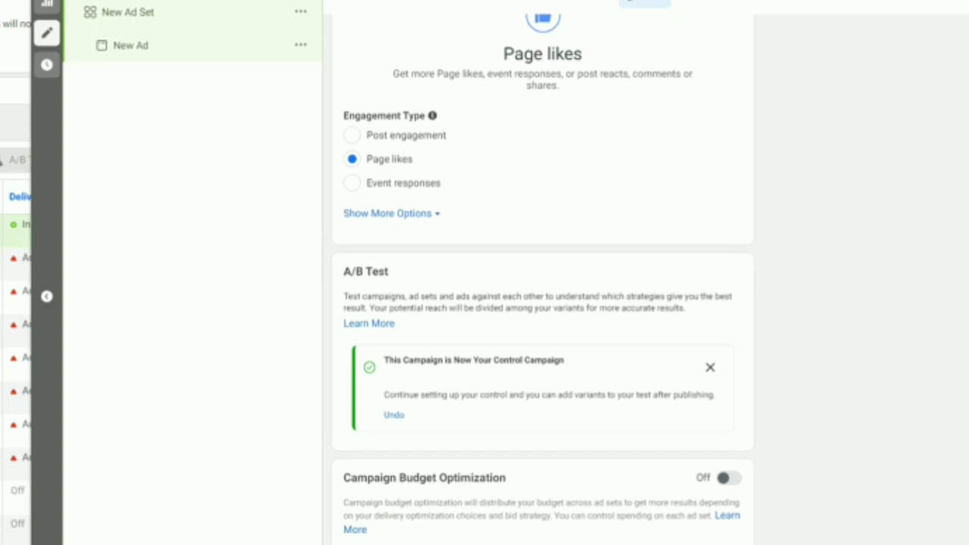
click(725, 480)
scroll(657, 515, down, 2)
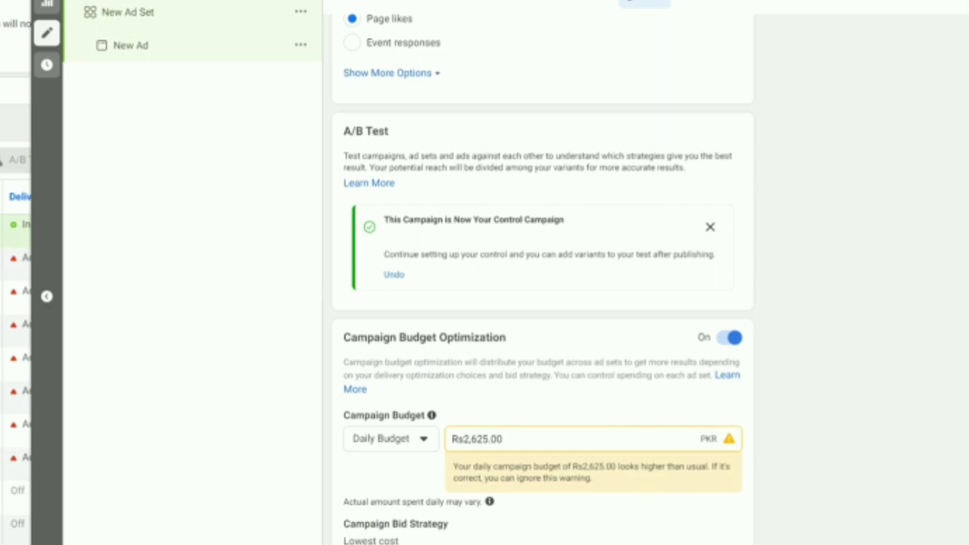
click(425, 440)
click(368, 496)
key(Tab)
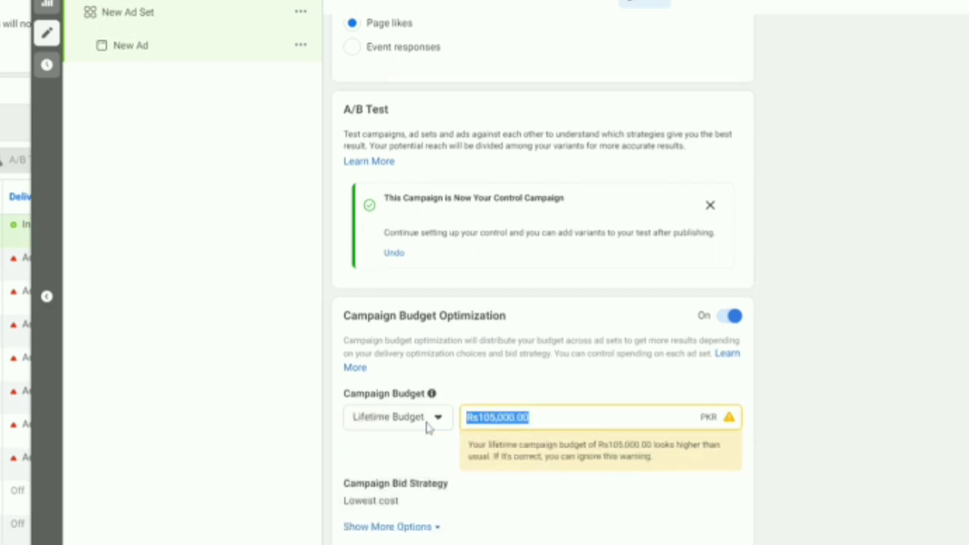
text(1000)
click(924, 437)
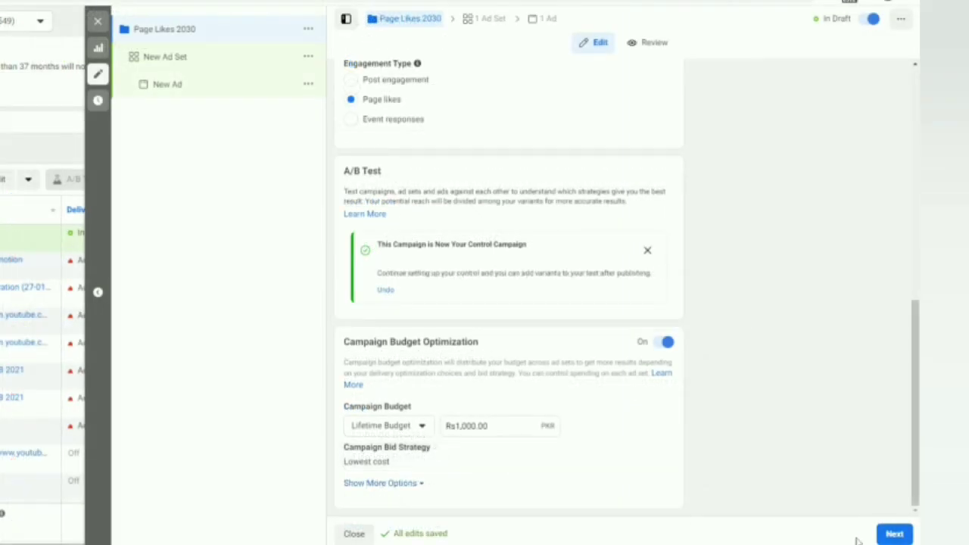
- Continue to the ad set and name it "Pagelike pakistan"
click(887, 538)
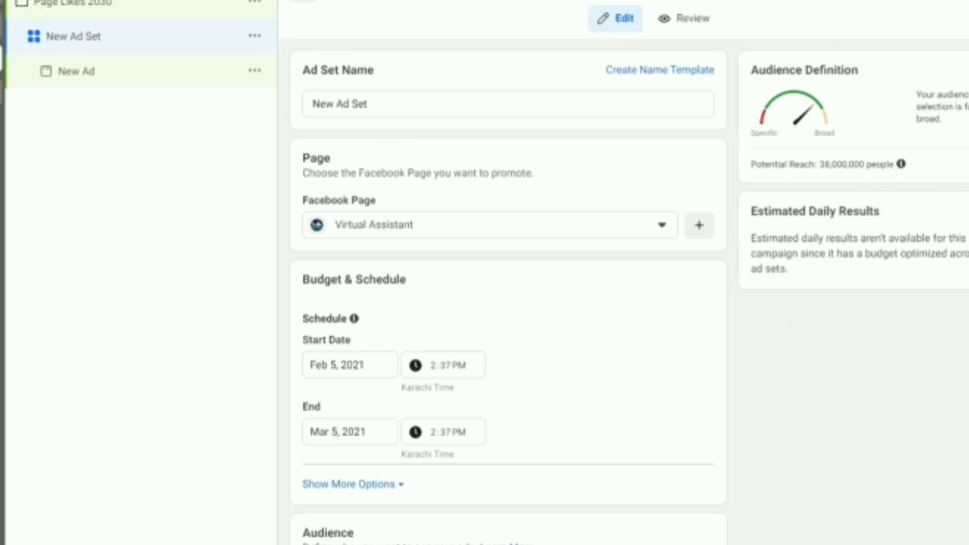
triple_click(367, 104)
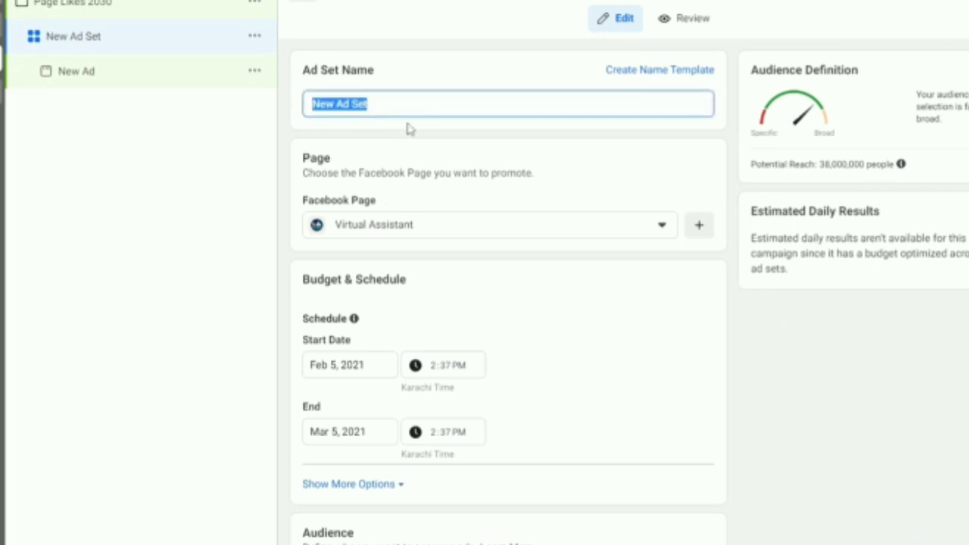
text(Pag)
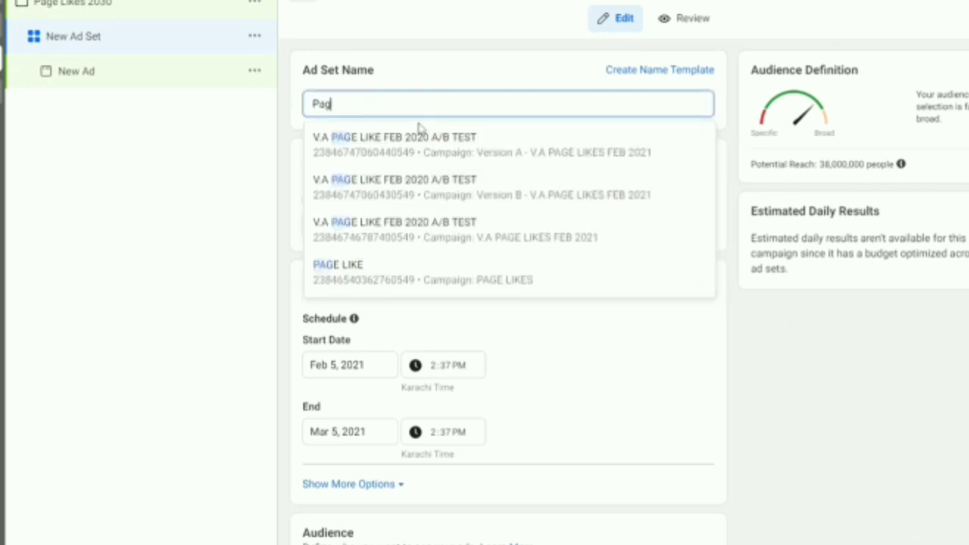
text(elike)
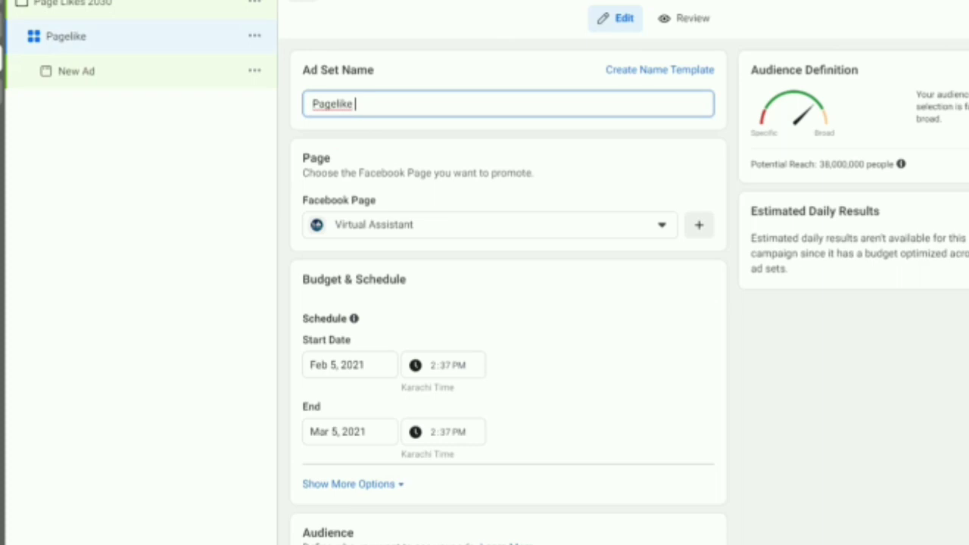
text(pakis)
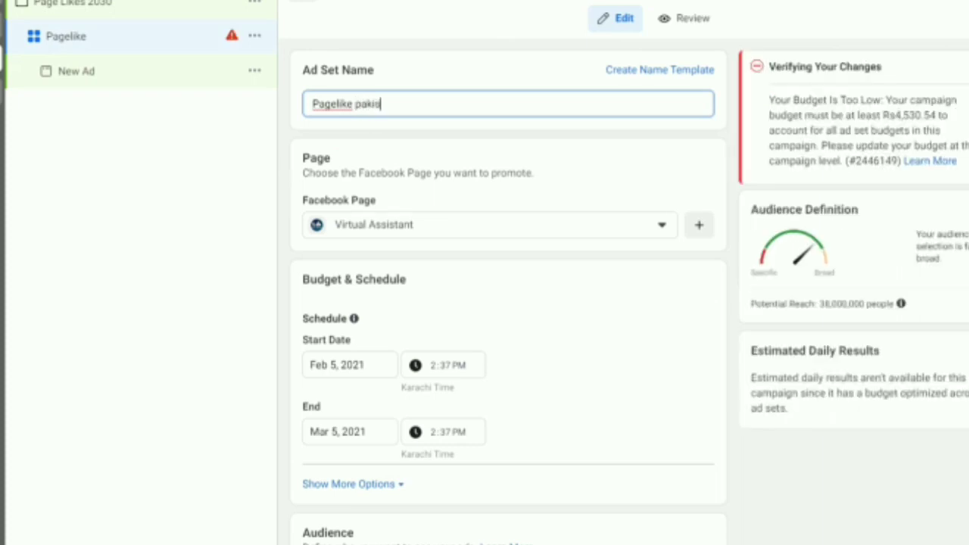
text(tan)
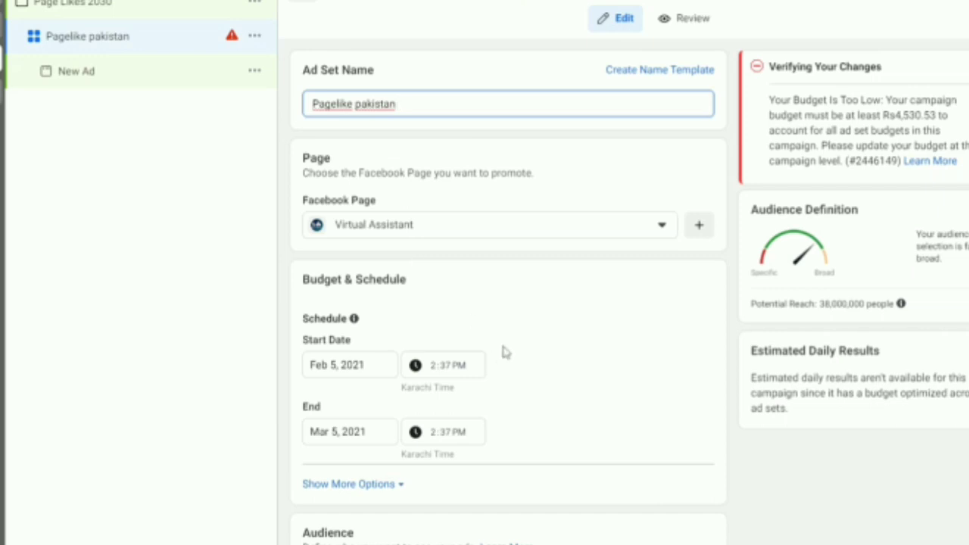
- Set the ad set's schedule to end on February 8, 2021
scroll(327, 288, down, 2)
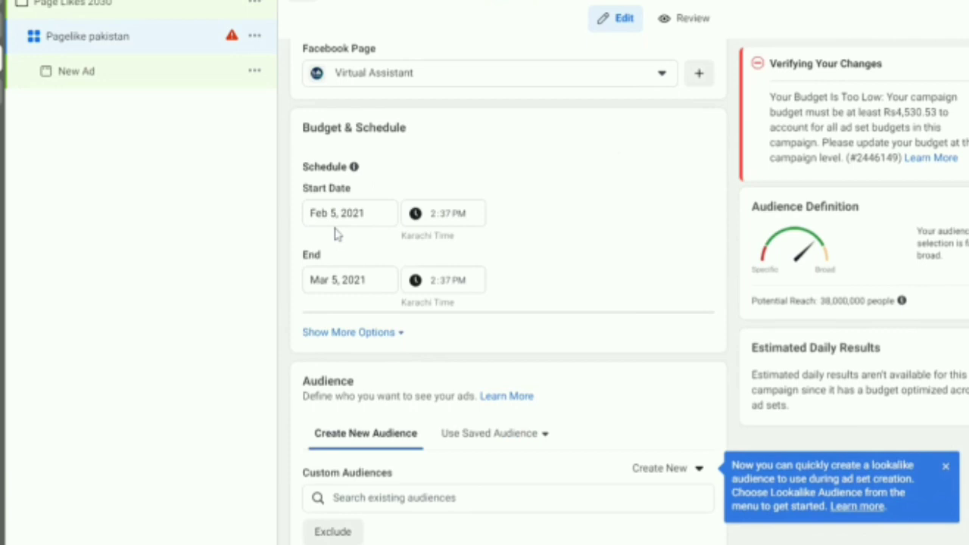
click(344, 280)
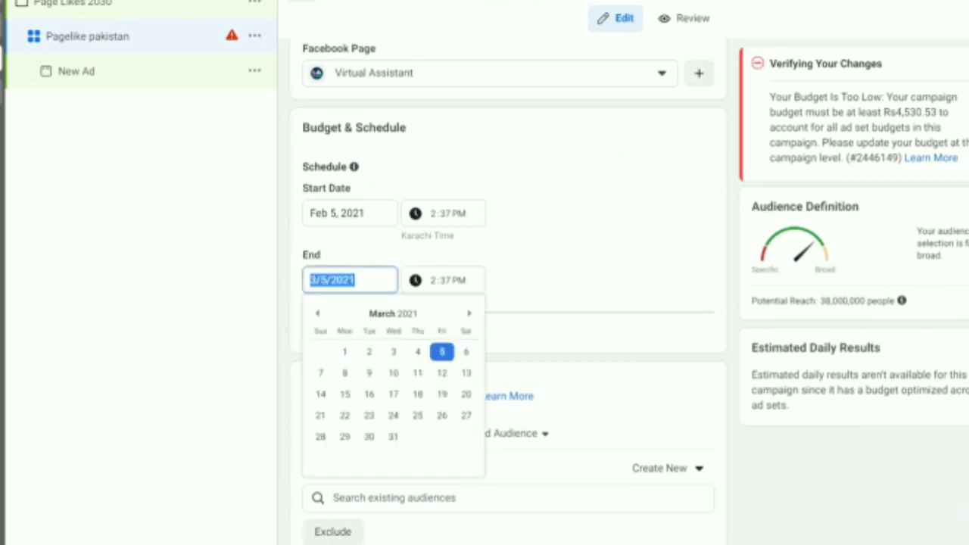
click(317, 314)
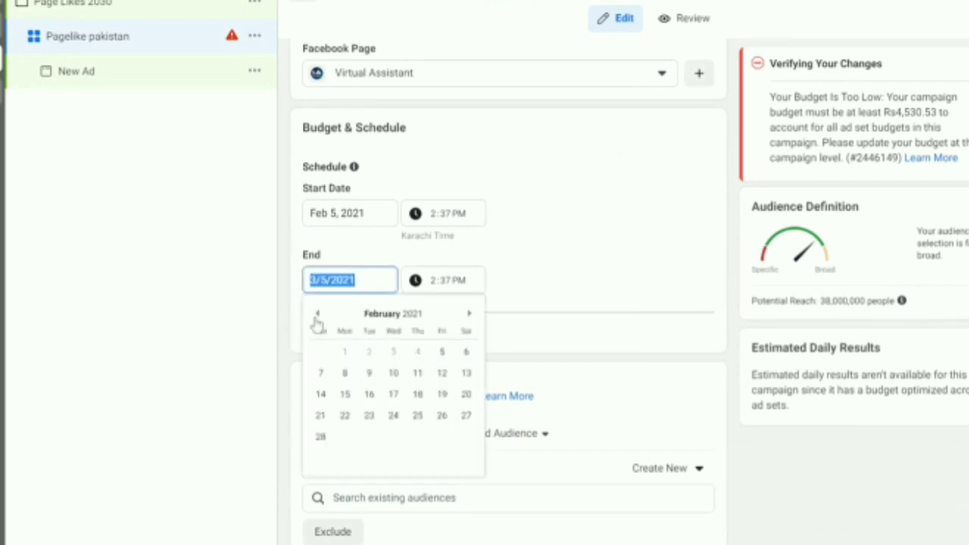
click(345, 373)
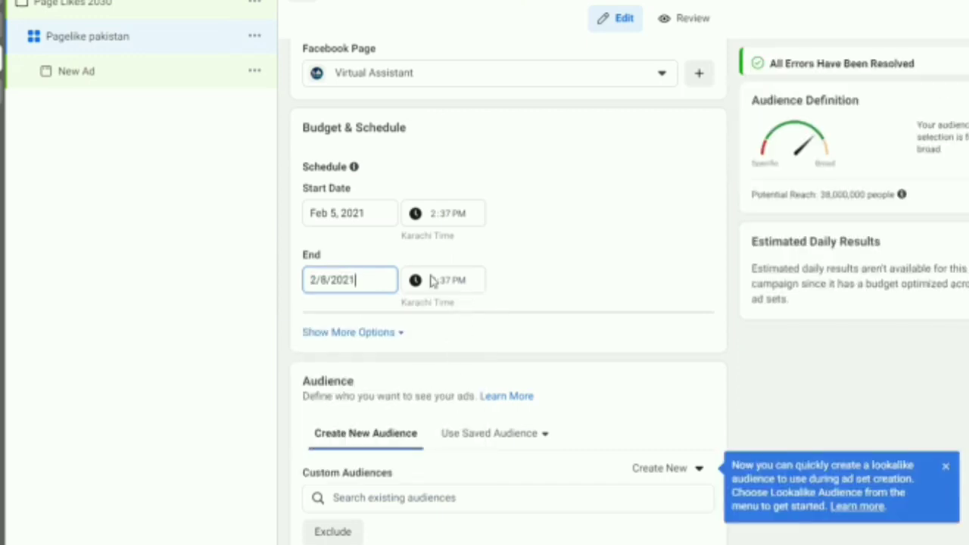
- Set the ad set's start time on February 5, 2021 to 3:37 PM
click(433, 216)
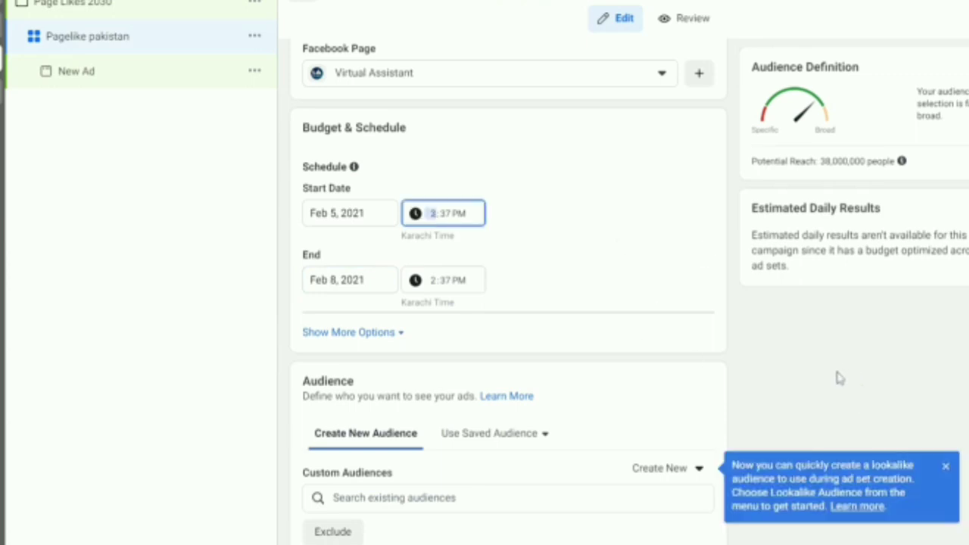
text(3)
click(538, 270)
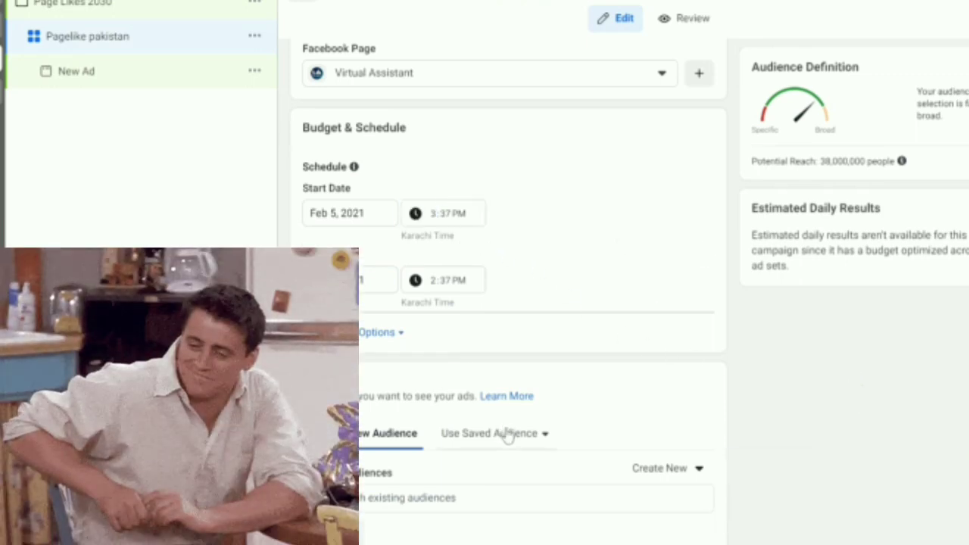
- Set the audience's age range to 13–55
scroll(506, 439, down, 2)
scroll(474, 417, down, 3)
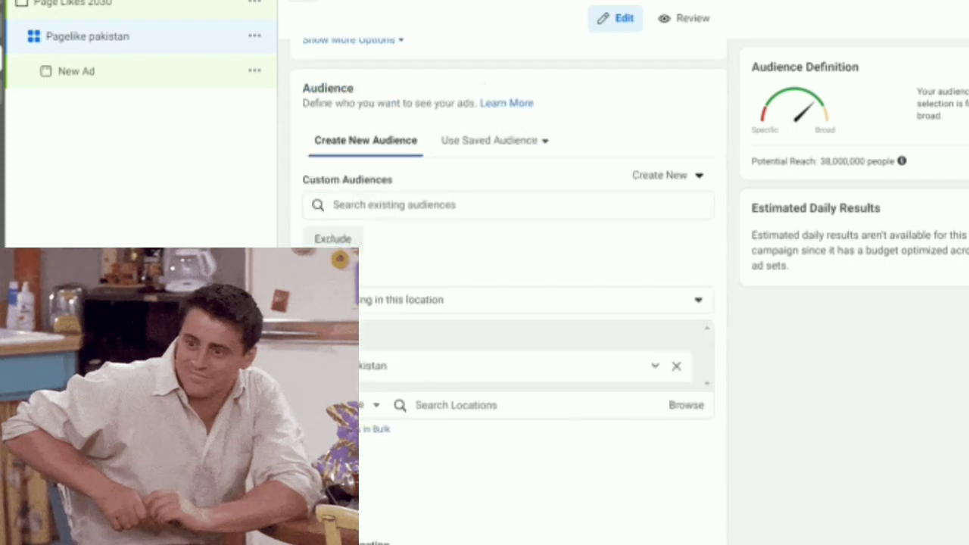
scroll(500, 379, up, 1)
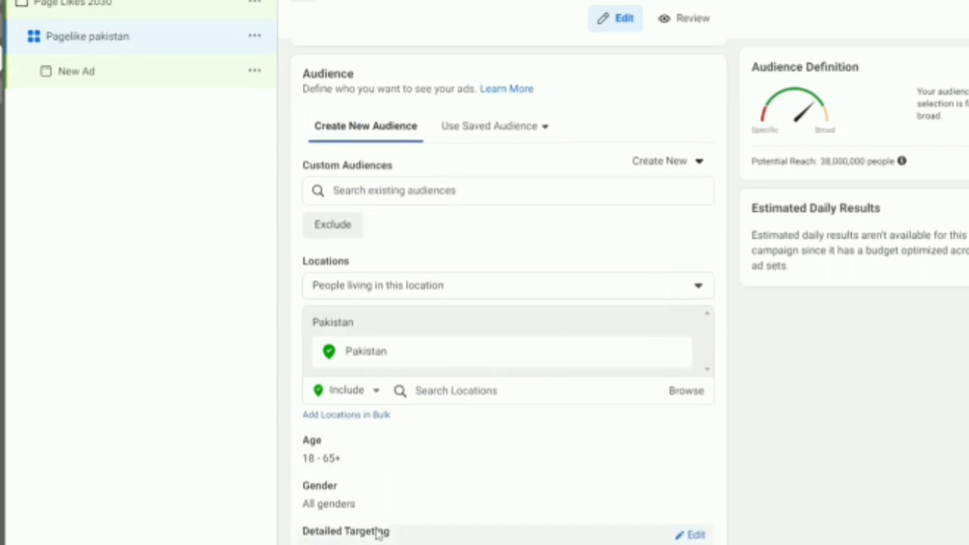
scroll(378, 532, down, 2)
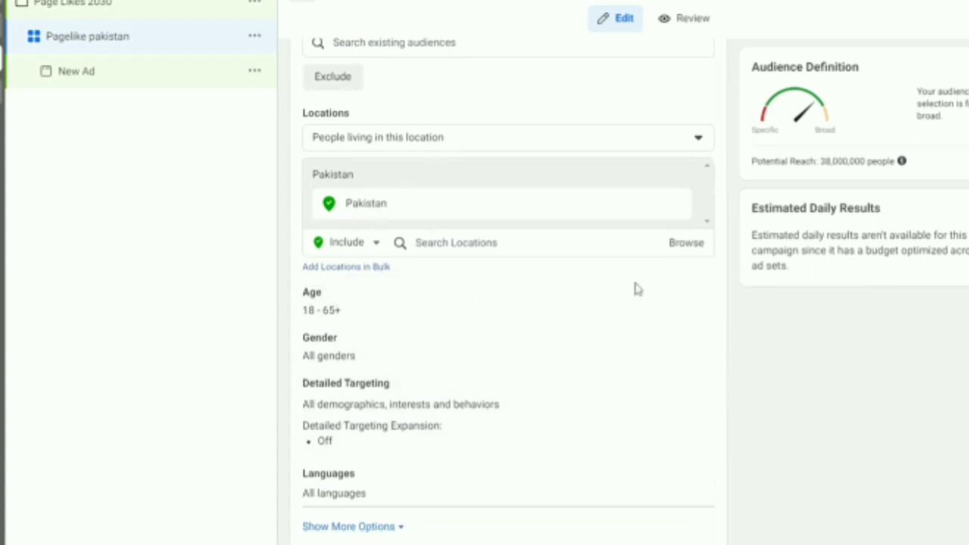
scroll(581, 292, up, 1)
scroll(580, 303, down, 1)
scroll(569, 318, up, 1)
scroll(571, 320, down, 1)
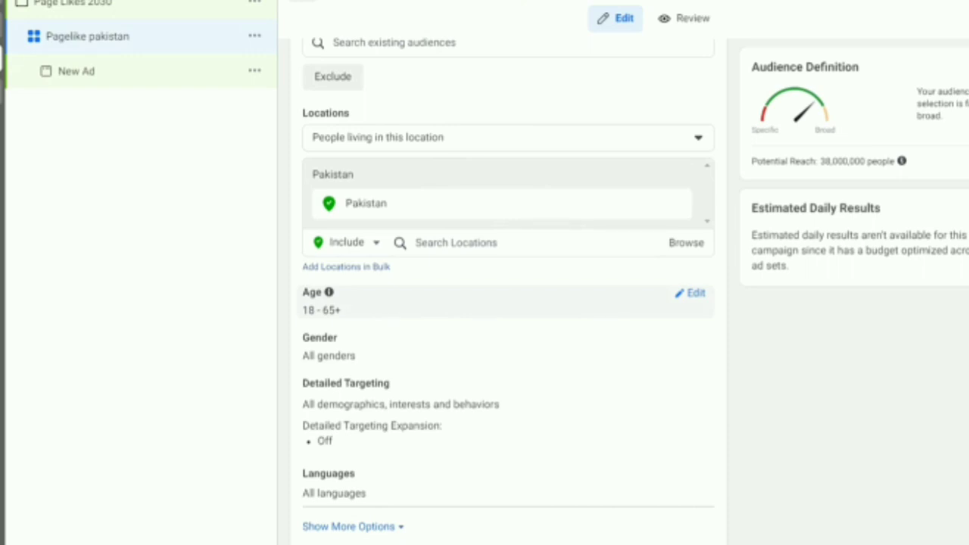
click(692, 296)
click(338, 321)
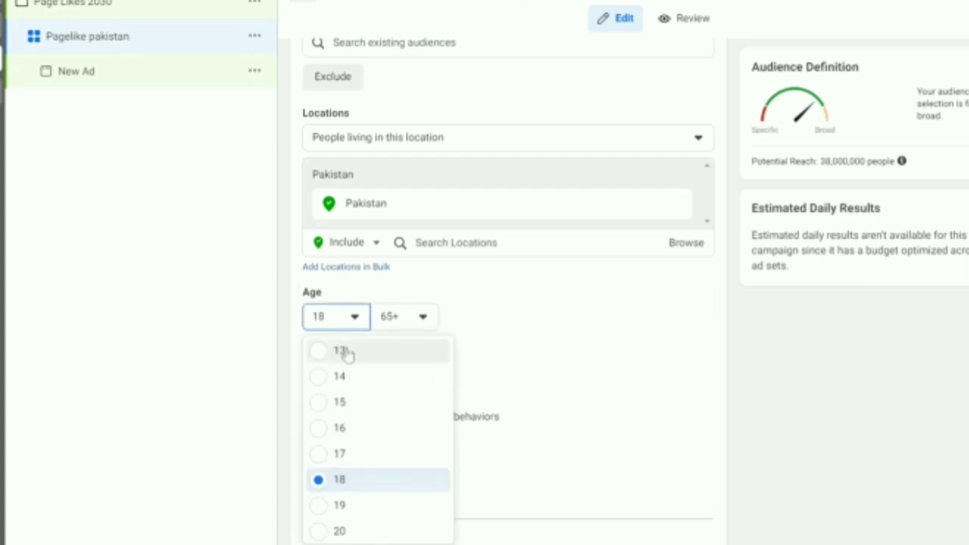
click(342, 352)
click(424, 322)
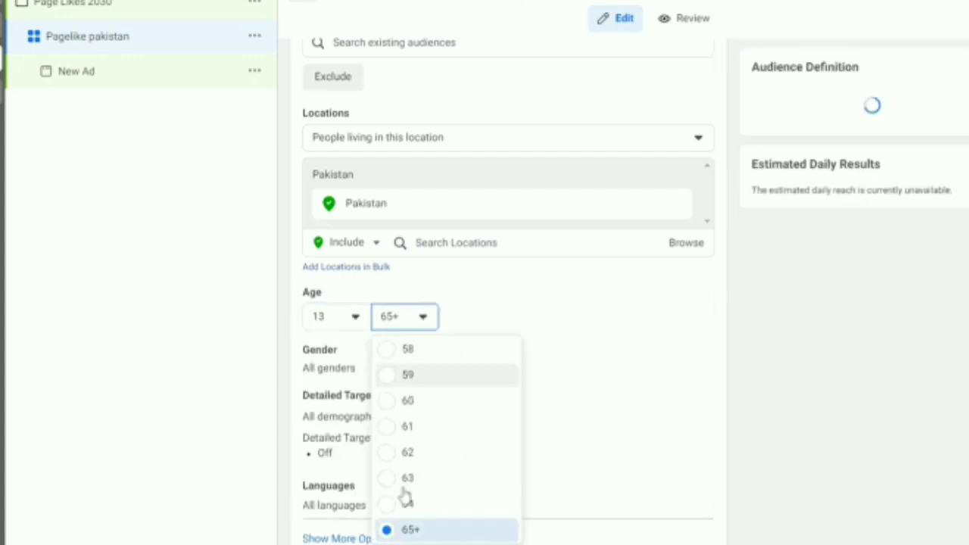
scroll(394, 439, up, 3)
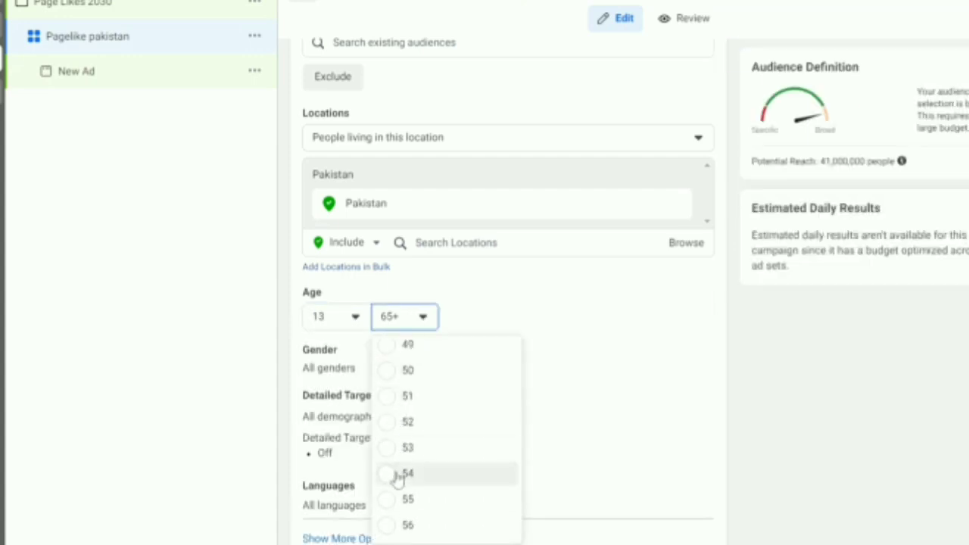
click(391, 499)
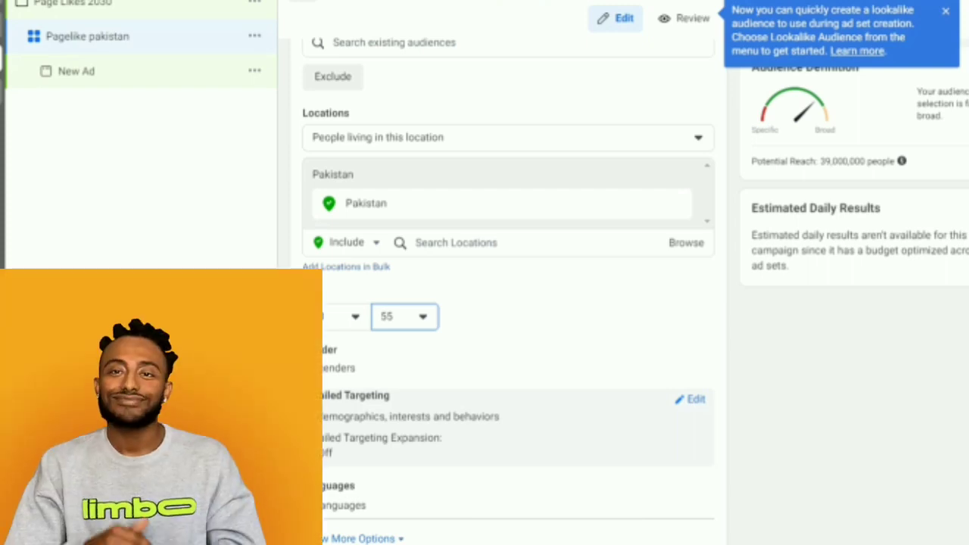
- Switch the ad set from automatic placements to Manual Placements
scroll(780, 474, down, 4)
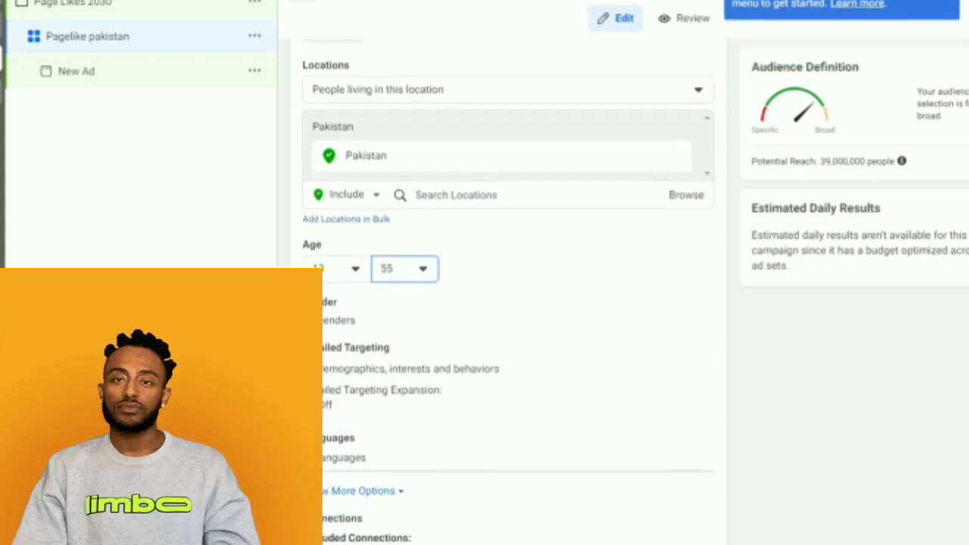
scroll(764, 473, down, 3)
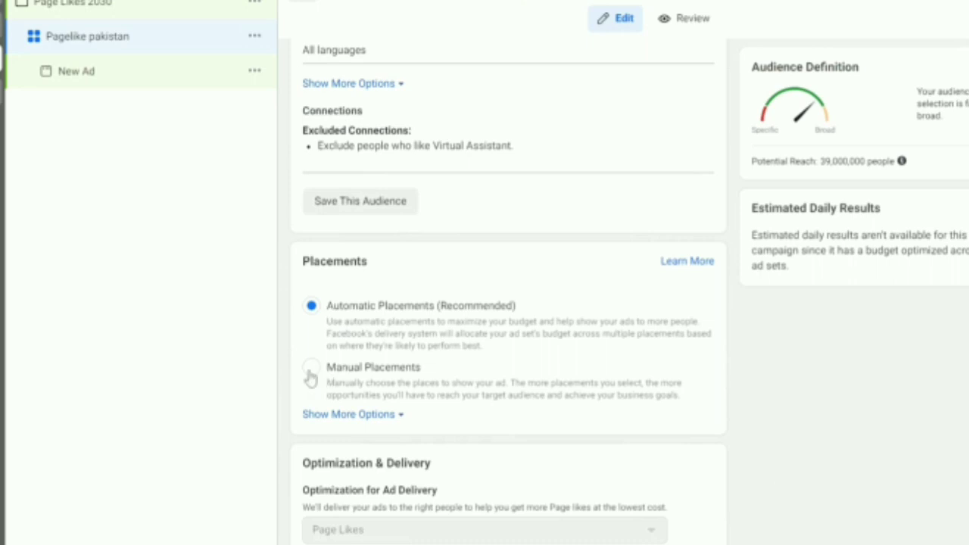
click(312, 369)
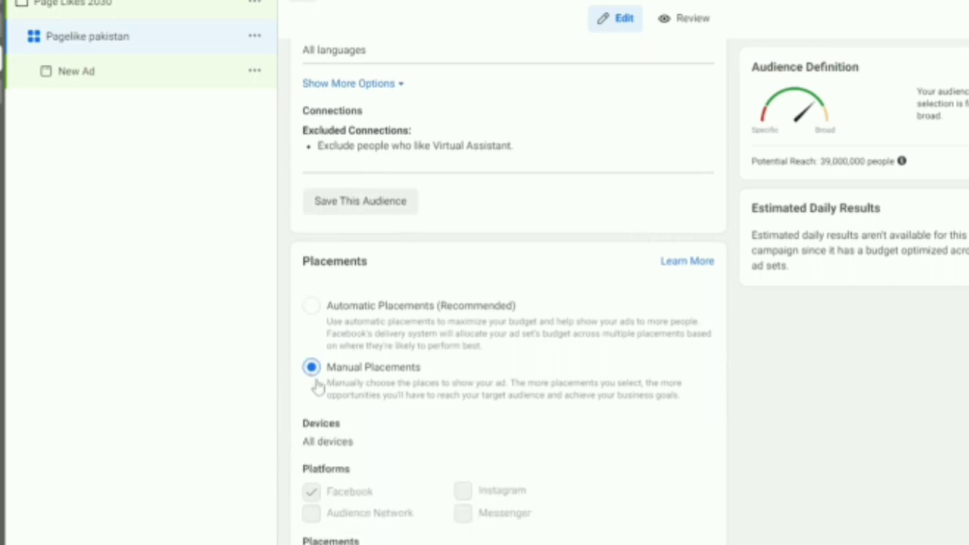
- Continue to the ad level and name the ad "page likes 2030"
scroll(340, 461, down, 3)
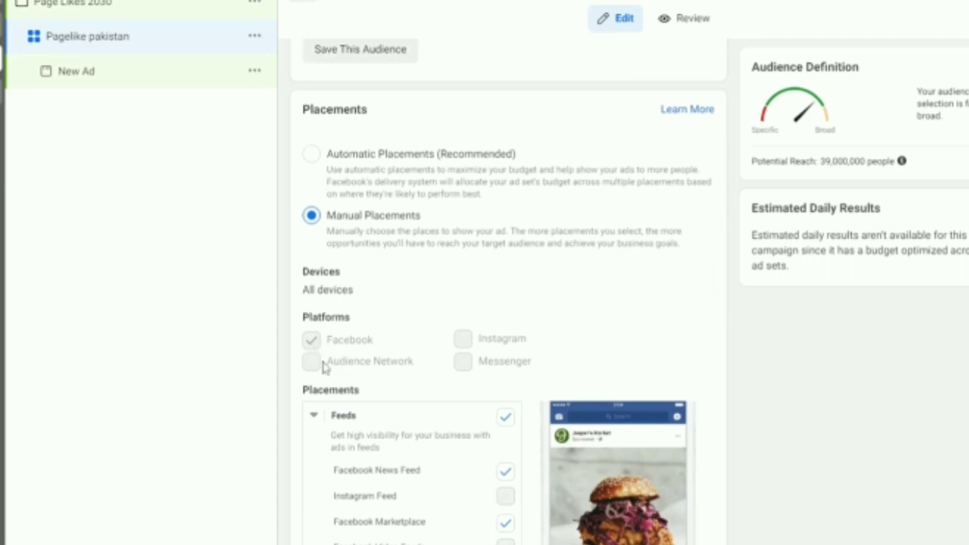
scroll(510, 434, down, 1)
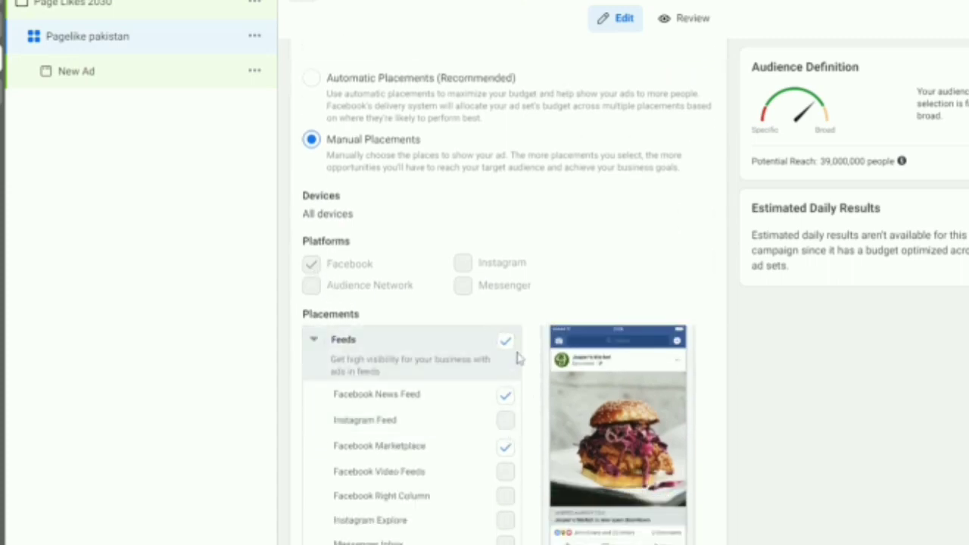
scroll(519, 360, down, 3)
scroll(382, 444, down, 6)
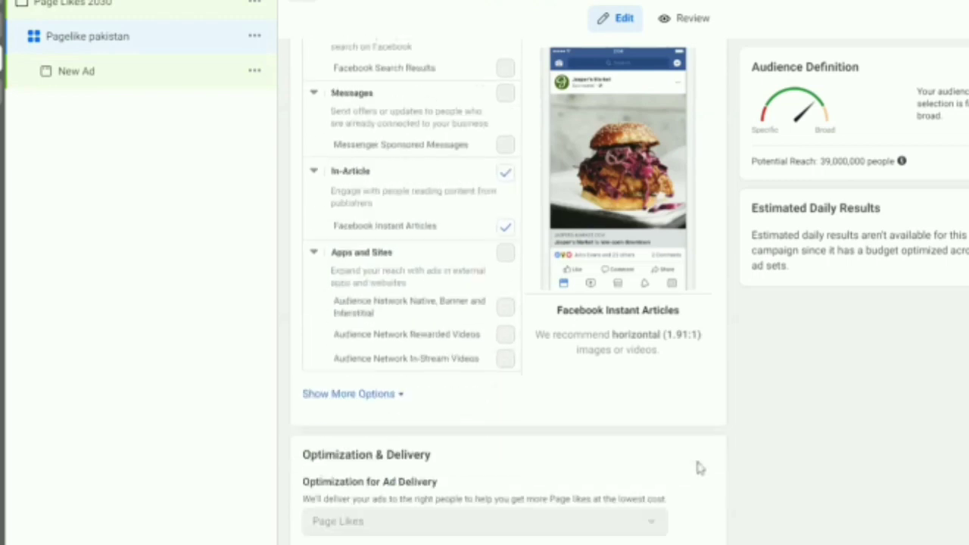
scroll(549, 454, down, 1)
scroll(553, 486, down, 1)
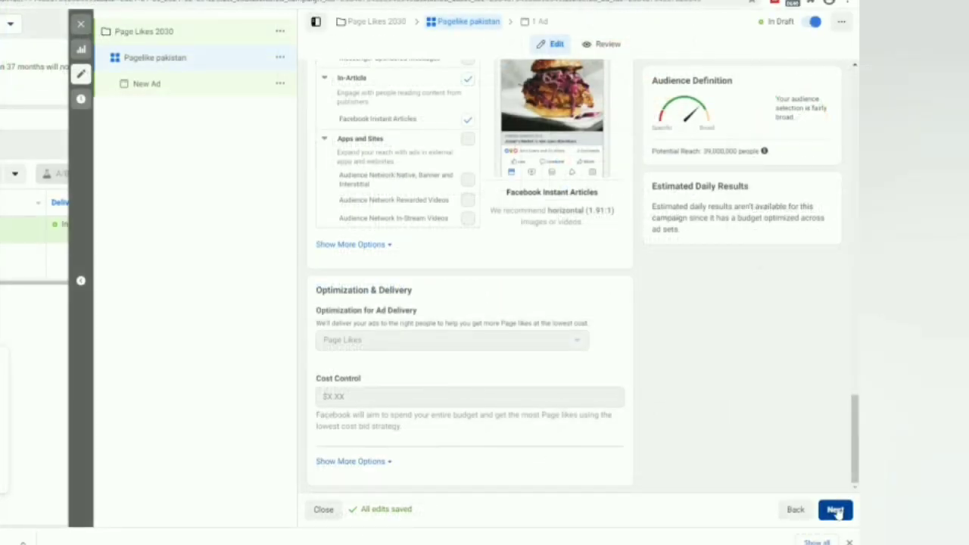
click(835, 511)
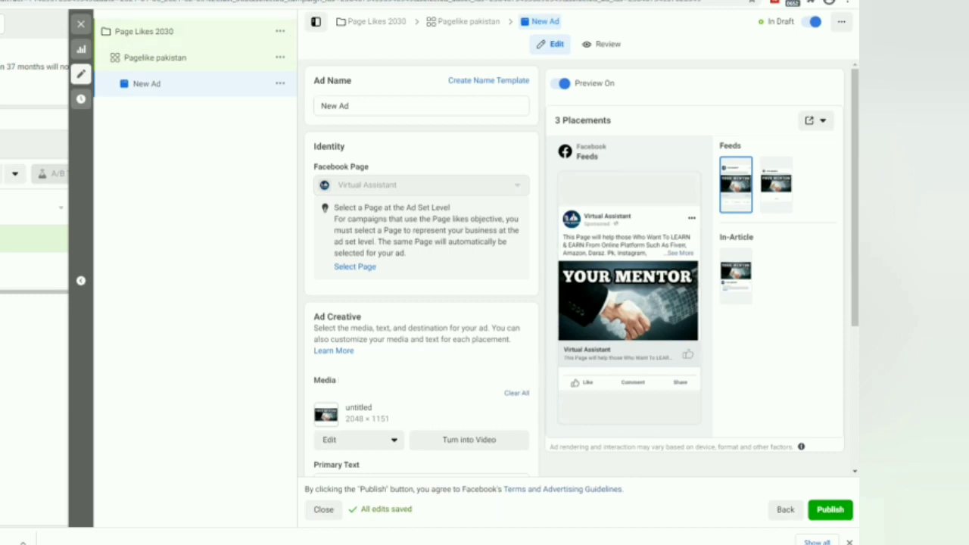
key(ctrl+a)
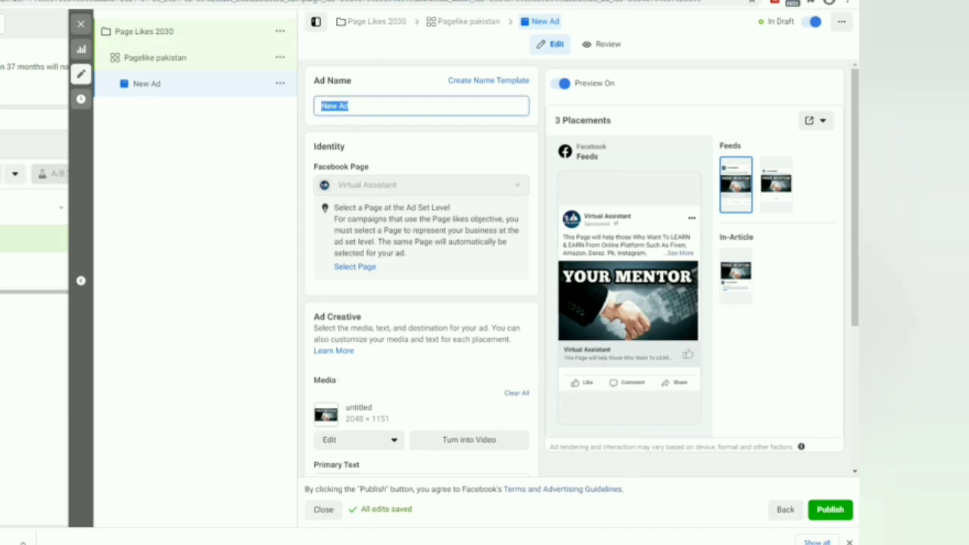
text(pa)
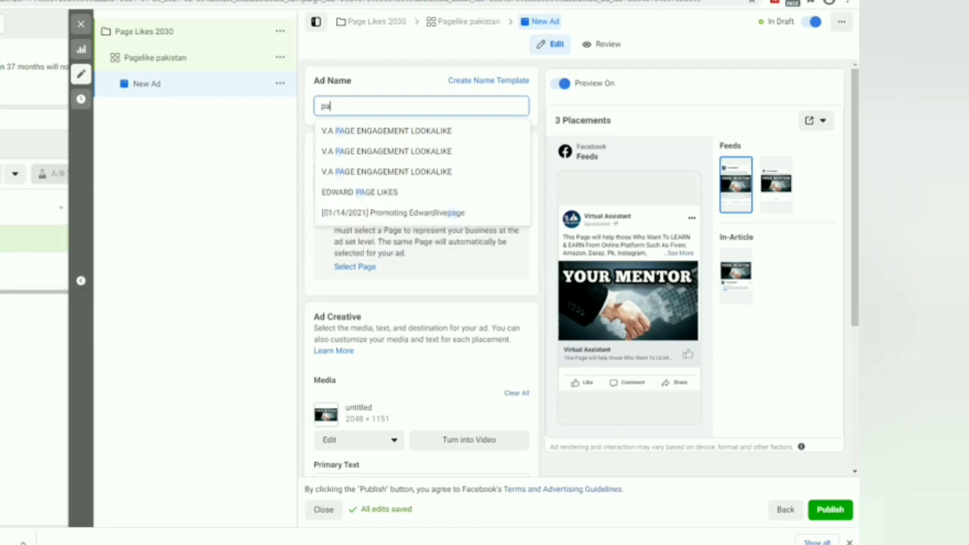
text(ge likes)
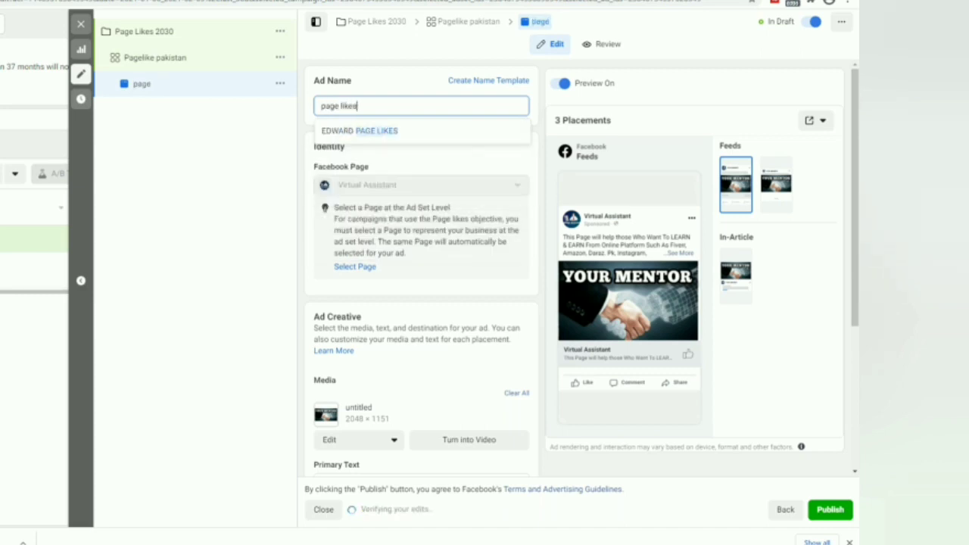
text( 2030)
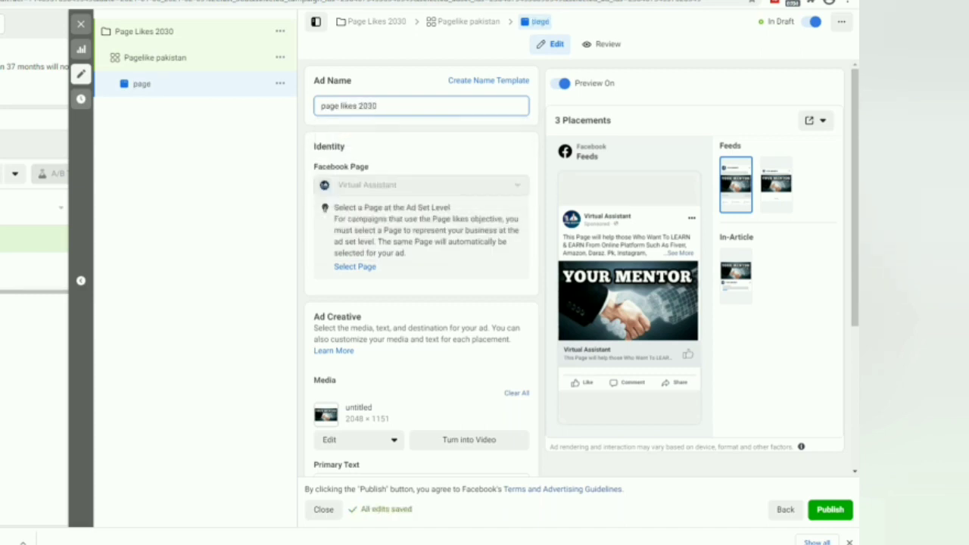
- Replace the ad's media with the double "Facebook Ads Course for Beginners" account image whose file name starts with 144982457
scroll(402, 177, down, 4)
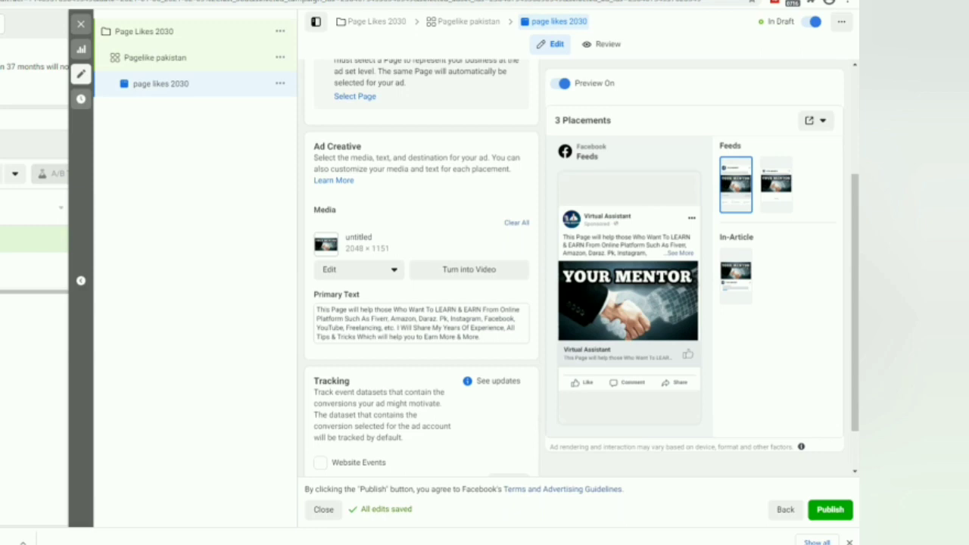
click(517, 223)
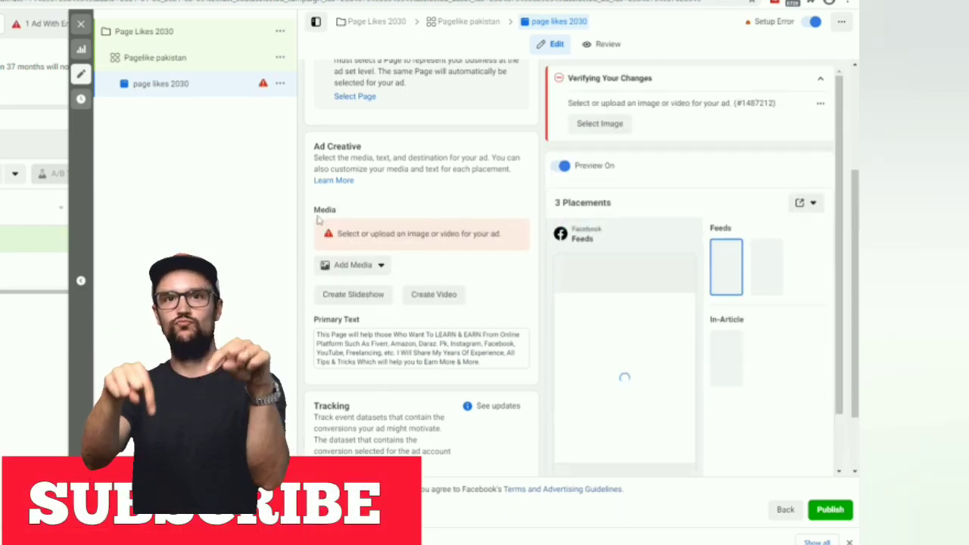
click(373, 266)
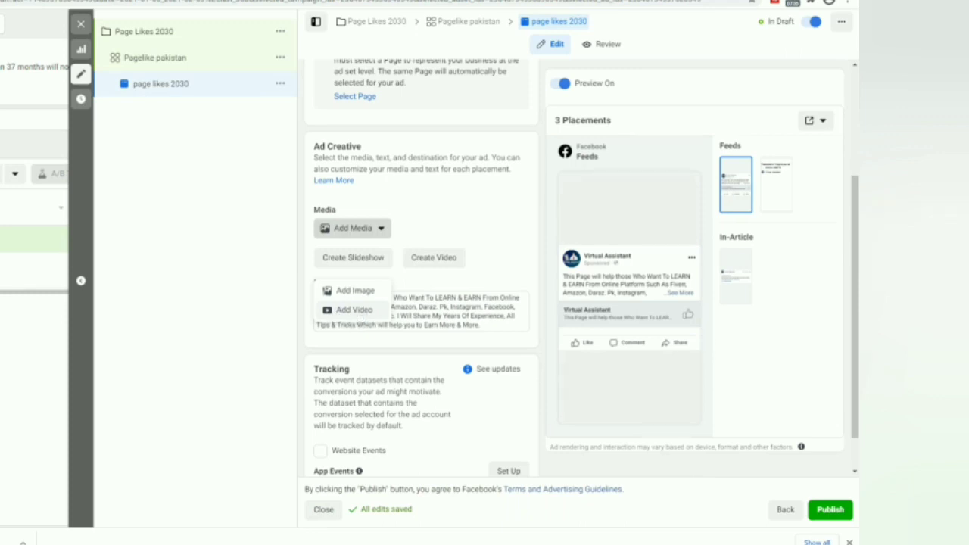
click(356, 292)
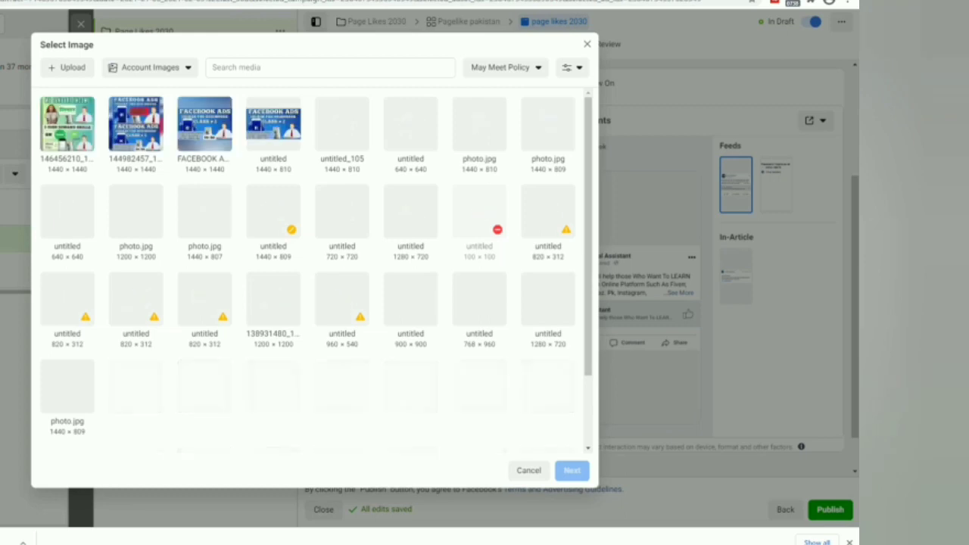
click(131, 136)
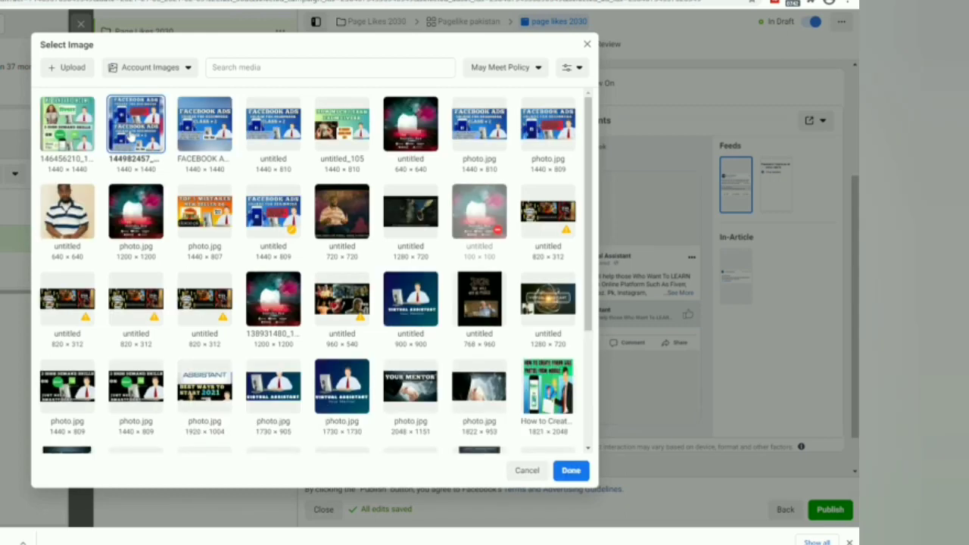
click(569, 471)
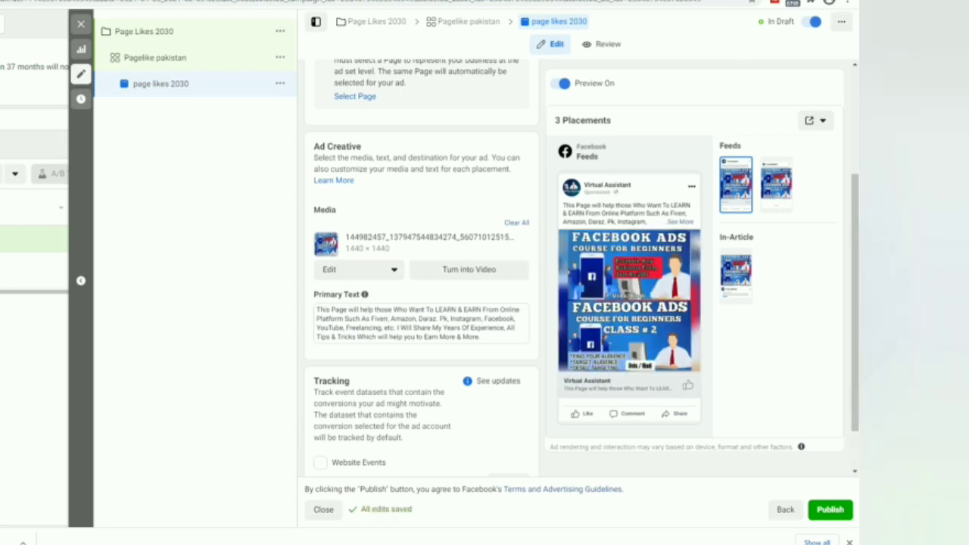
- Replace the ad's primary text with "this page will teach you how to make facebook ads"
drag(316, 310, 524, 352)
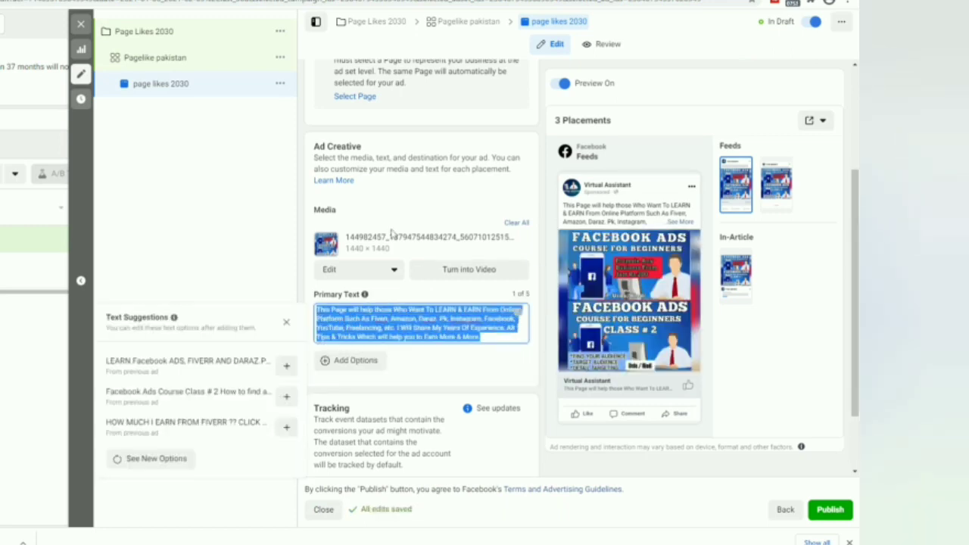
key(BackSpace)
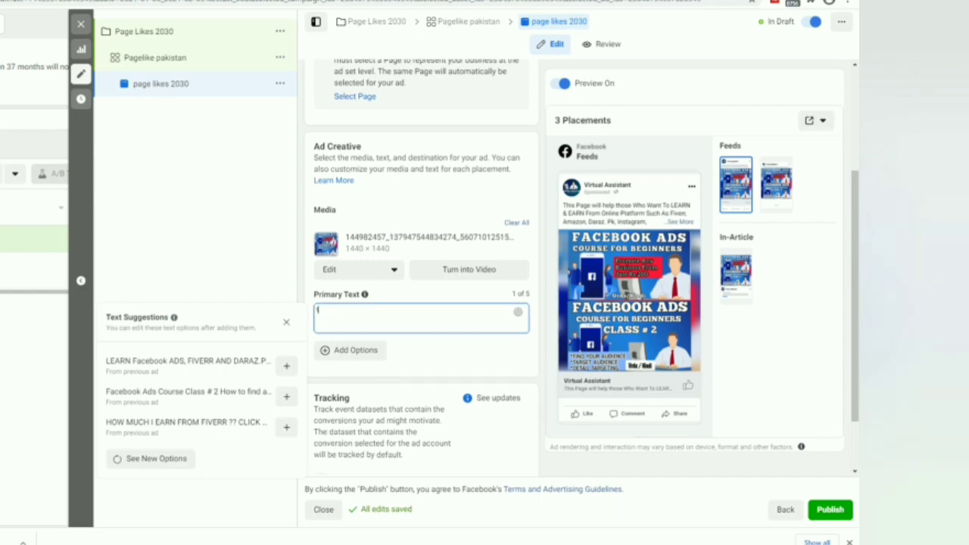
text(this)
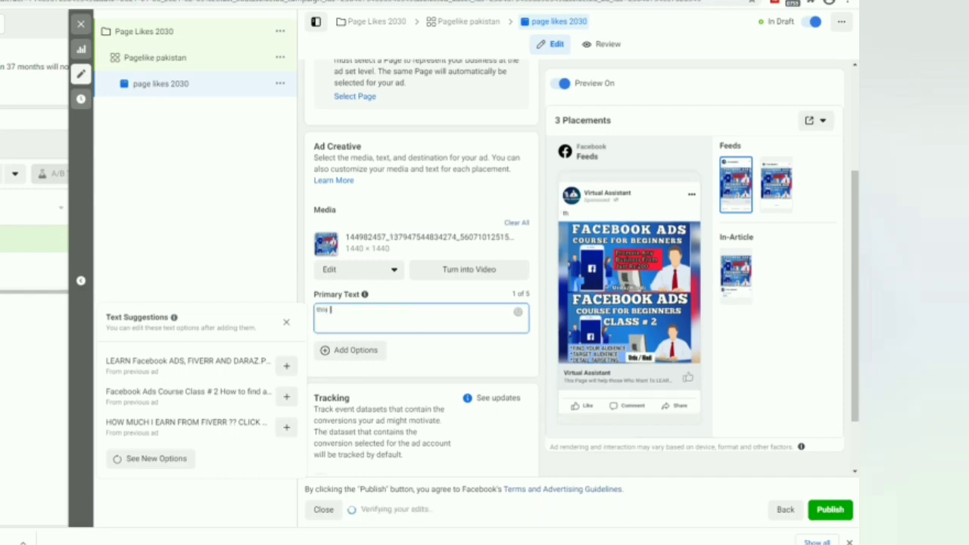
text( page w)
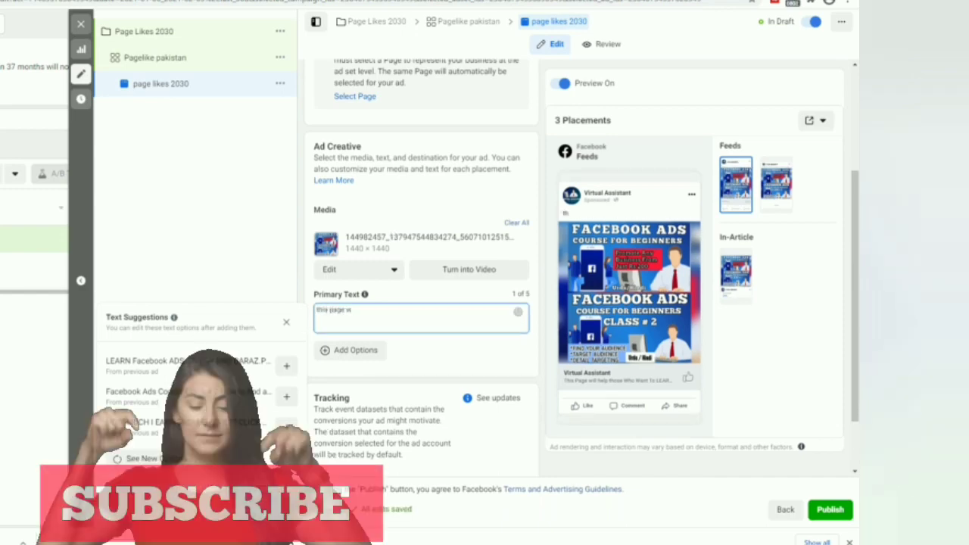
text(ill teac)
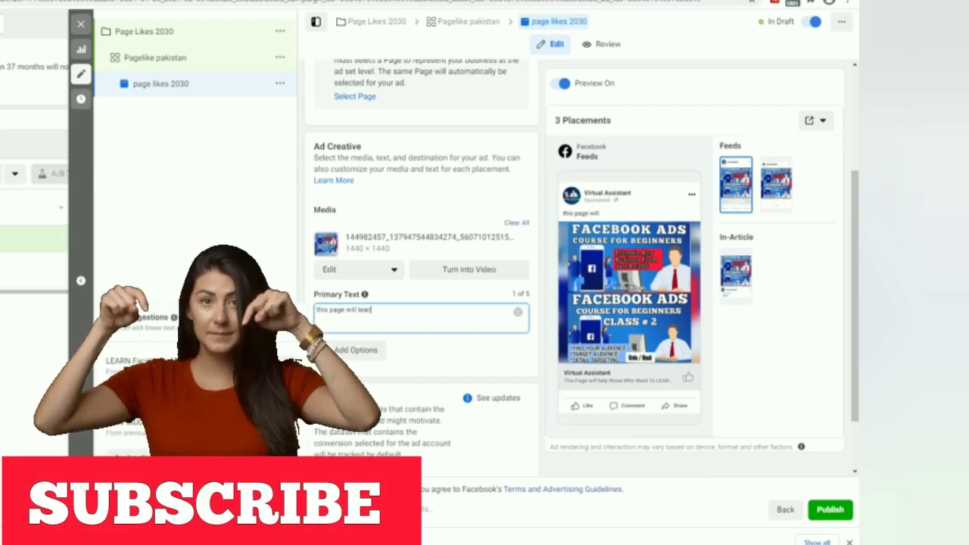
text(h you how)
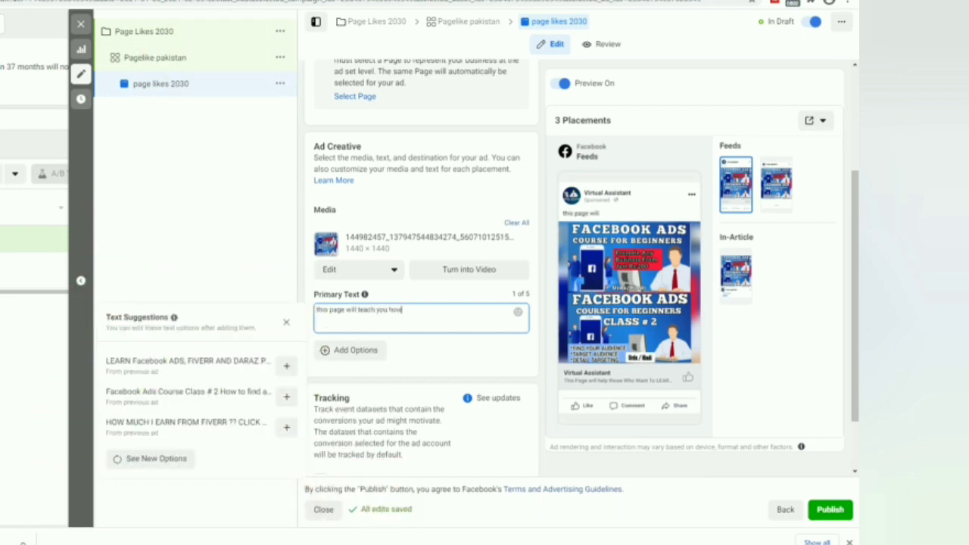
text( to)
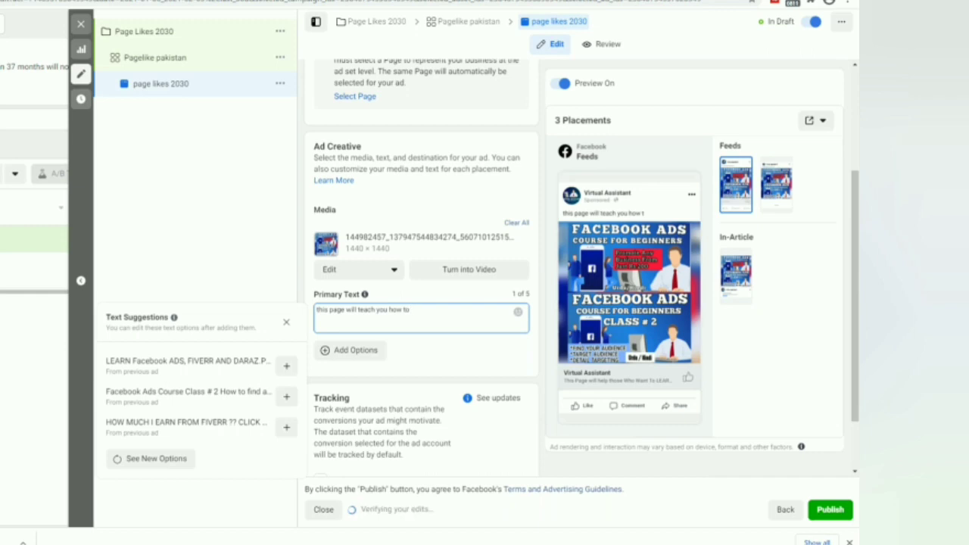
text( make faceb)
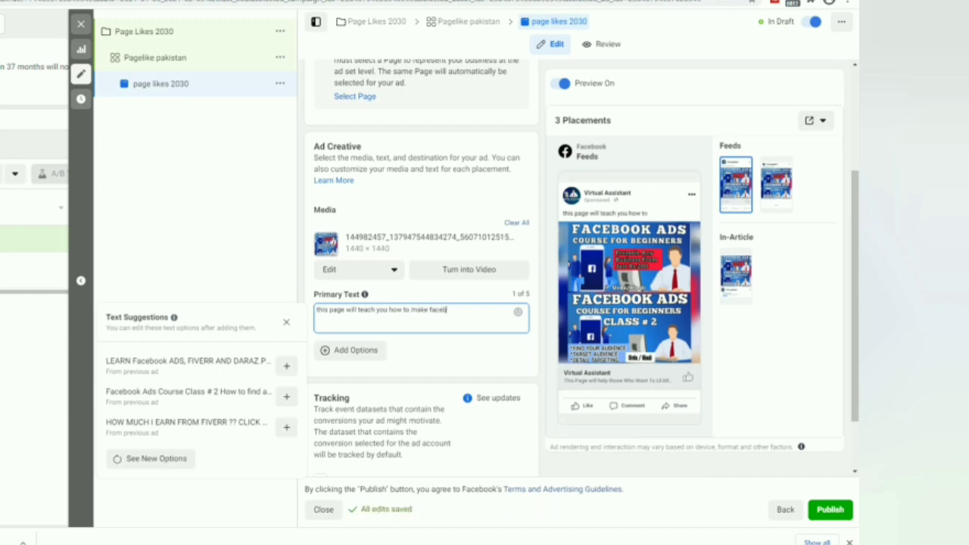
text(ook ads)
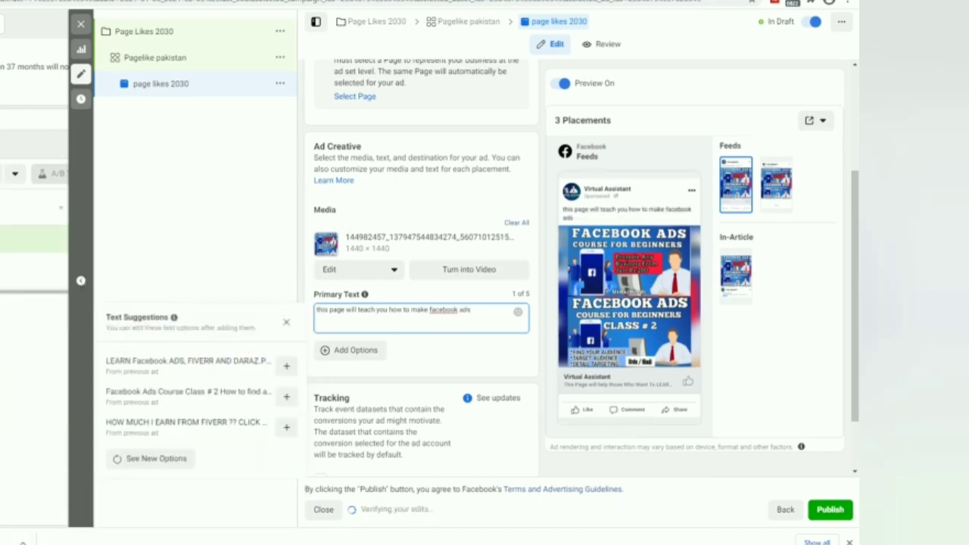
- Publish the page likes campaign with its ad set and ad
scroll(418, 314, down, 1)
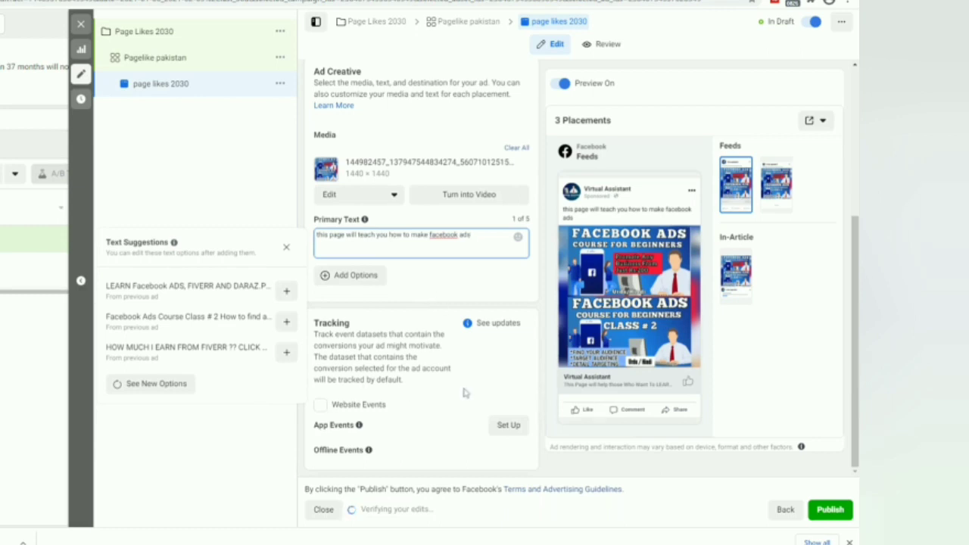
click(830, 511)
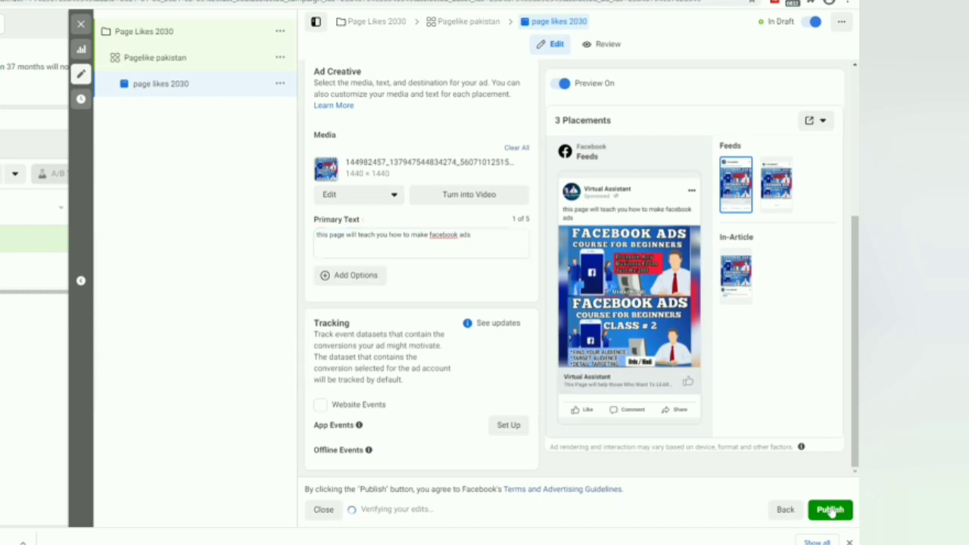
click(831, 511)
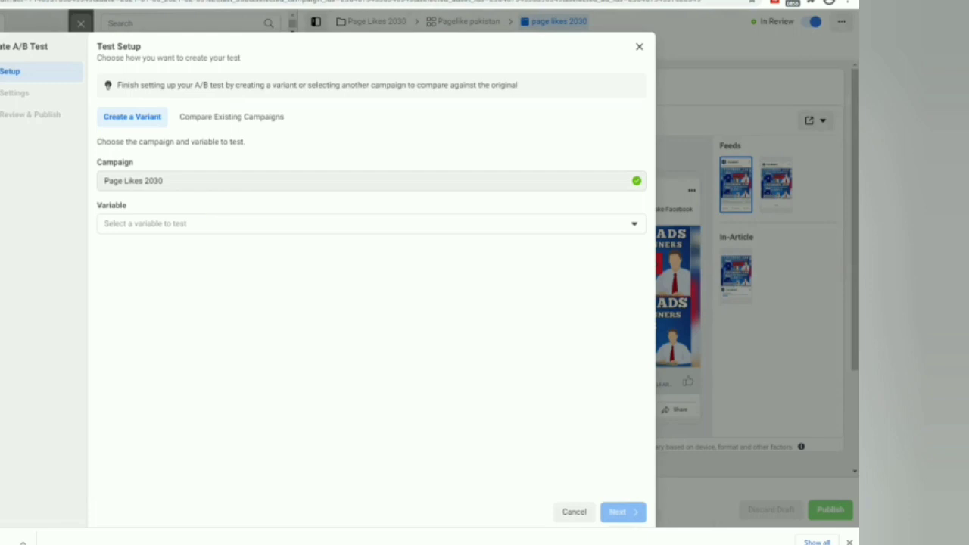
- Set Image as the variable to test in the A/B test setup for the Page Likes 2030 campaign
click(281, 224)
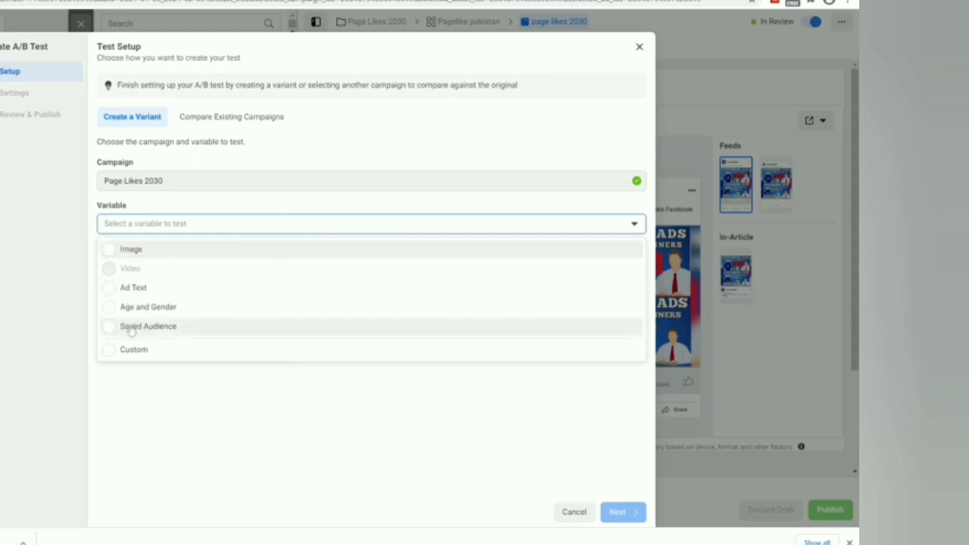
click(130, 249)
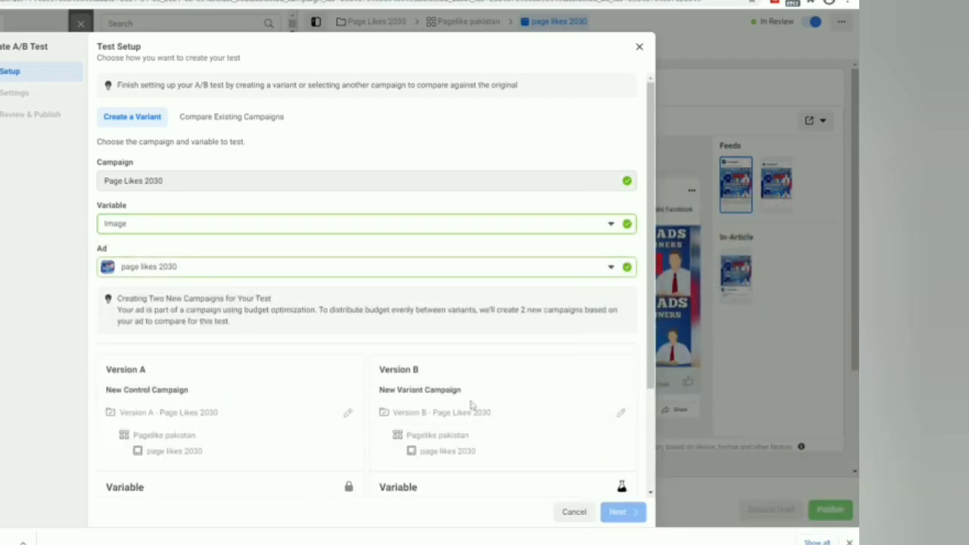
scroll(475, 409, down, 1)
scroll(475, 409, down, 2)
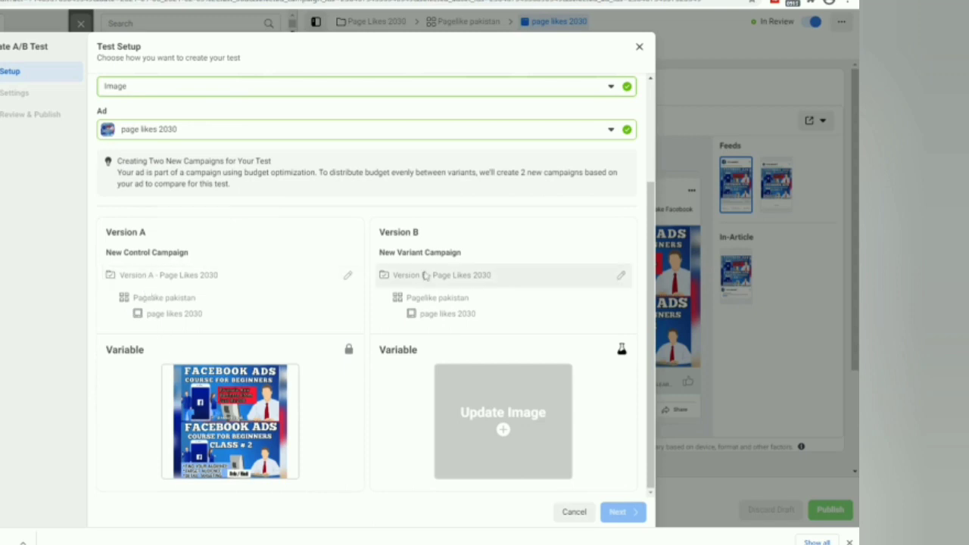
- Set Version B's test image to the green "My January Income" account image whose file name starts with 146456210
click(502, 424)
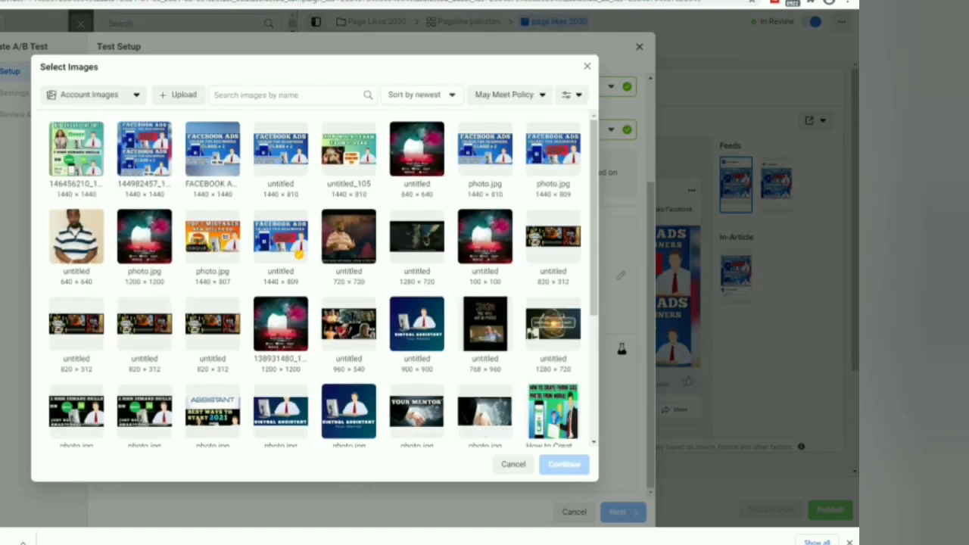
click(86, 168)
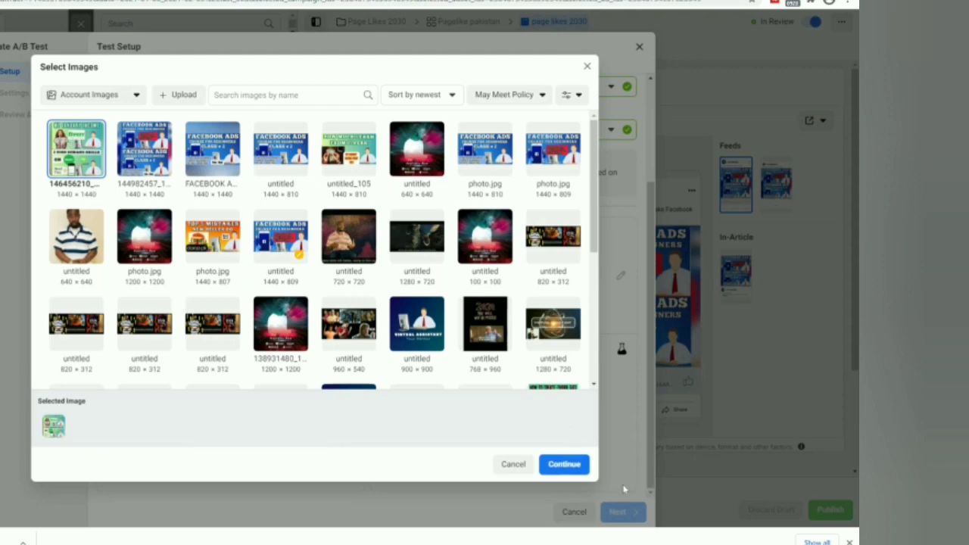
click(561, 463)
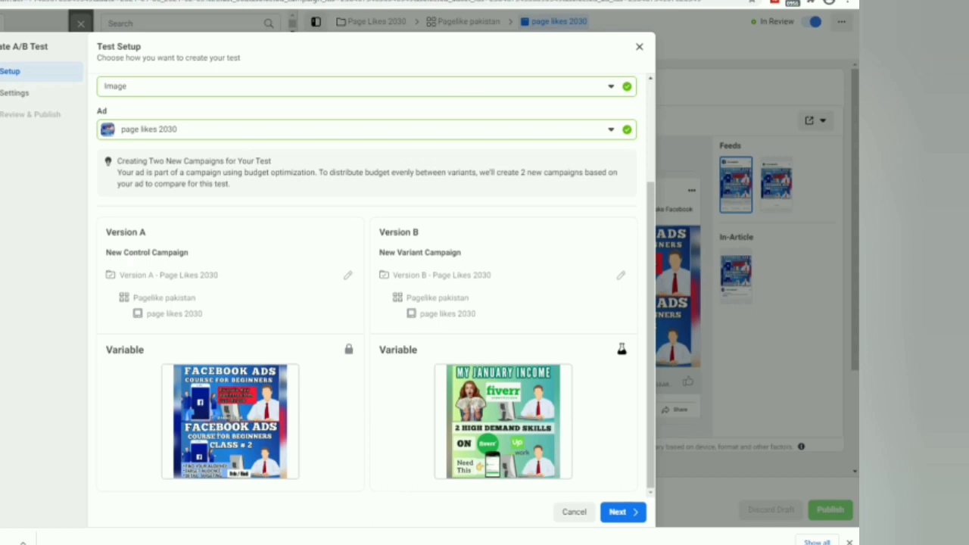
mouse_move(489, 436)
mouse_move(561, 385)
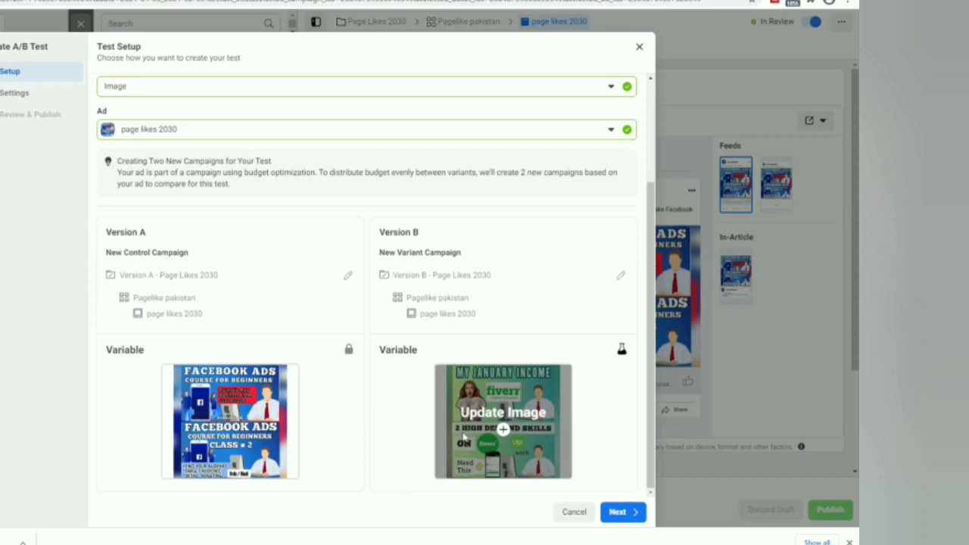
- Continue to the test settings, setting the total lifetime budget to Rs1,000 and the end date to Feb 8, 2021
click(617, 513)
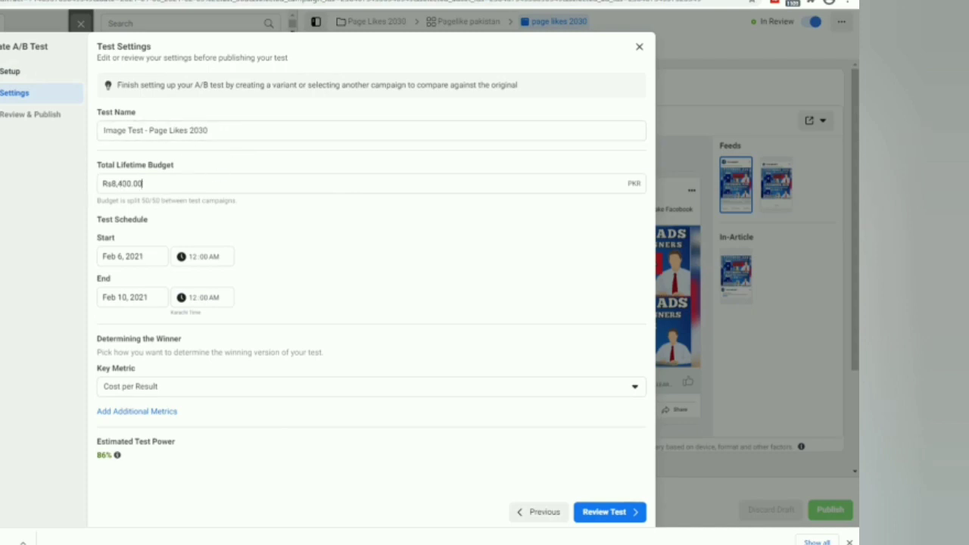
key(ctrl+a)
text(100)
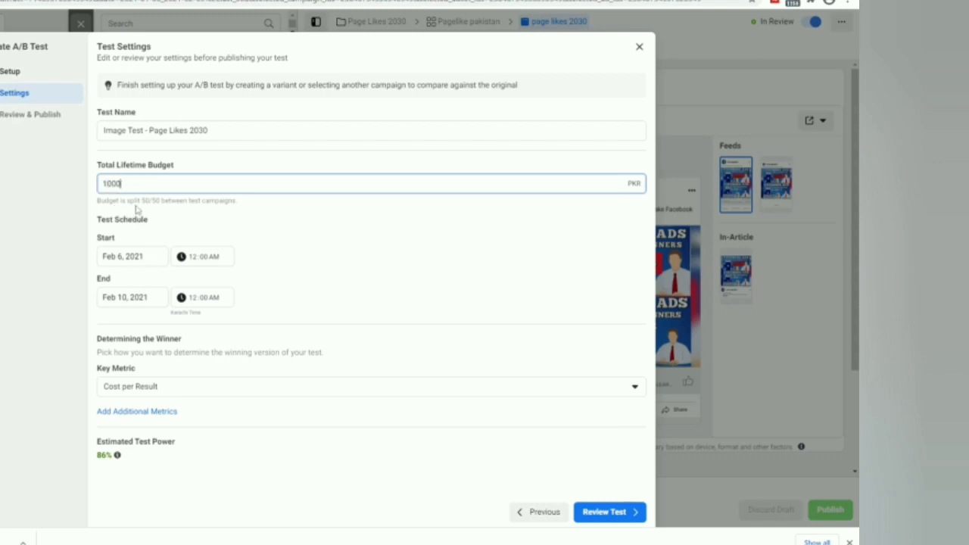
click(318, 225)
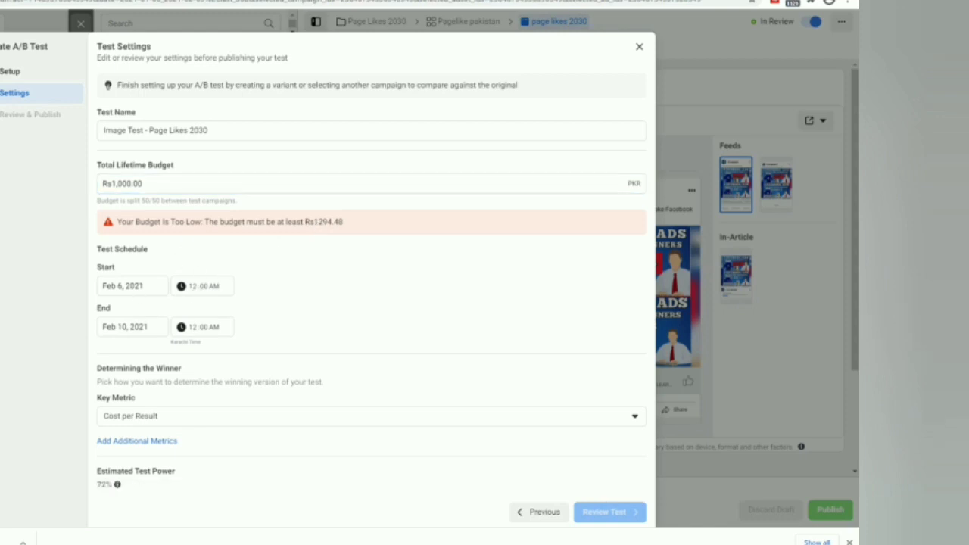
click(125, 326)
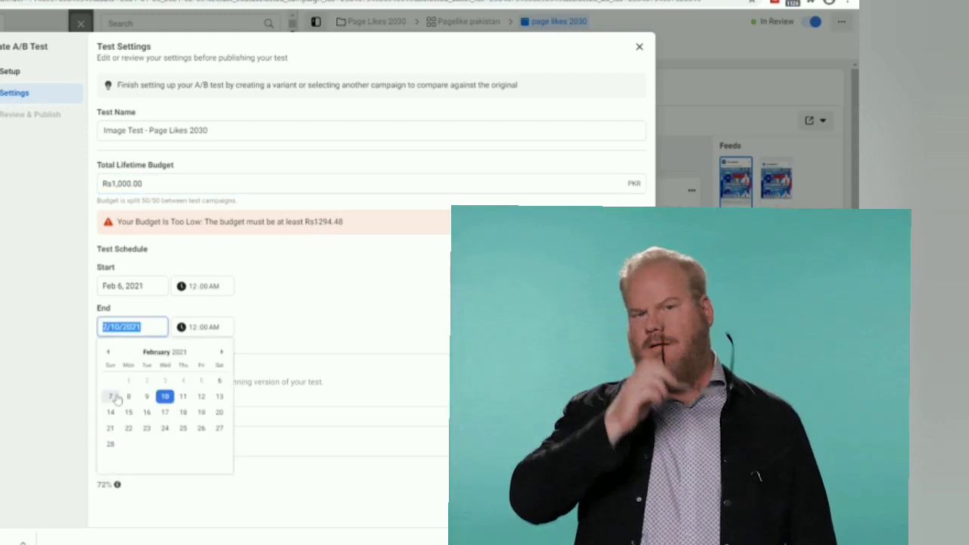
click(128, 397)
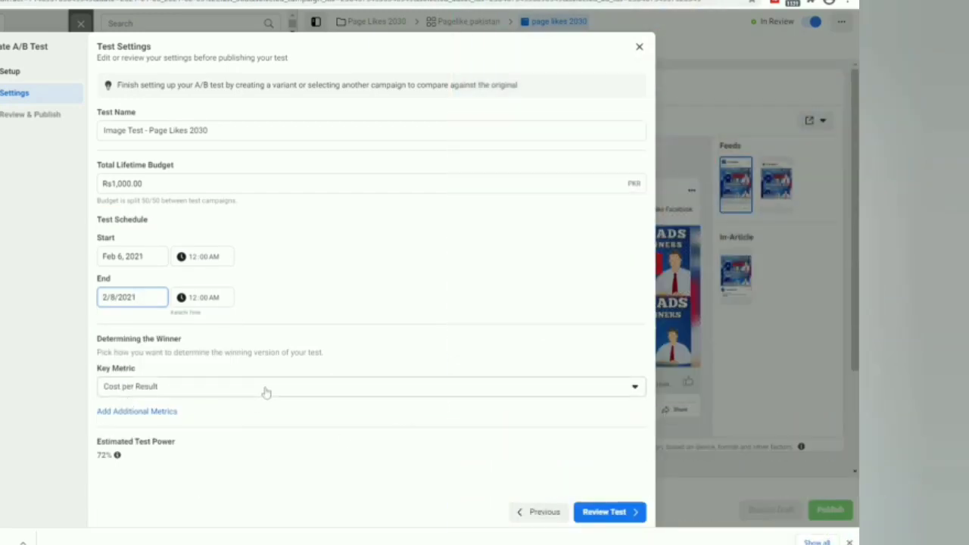
- Choose Cost per Result as the key metric for determining the winner, and create the A/B test
click(265, 392)
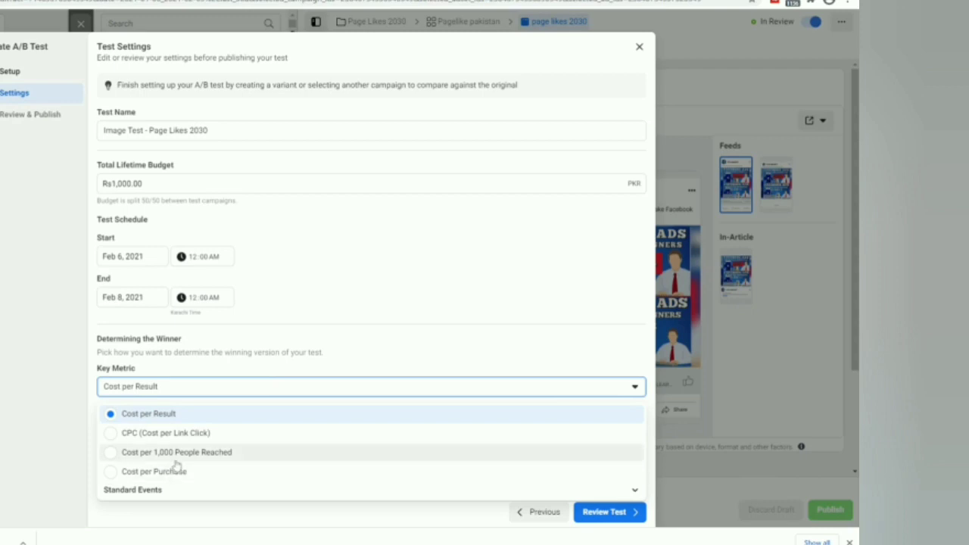
click(134, 418)
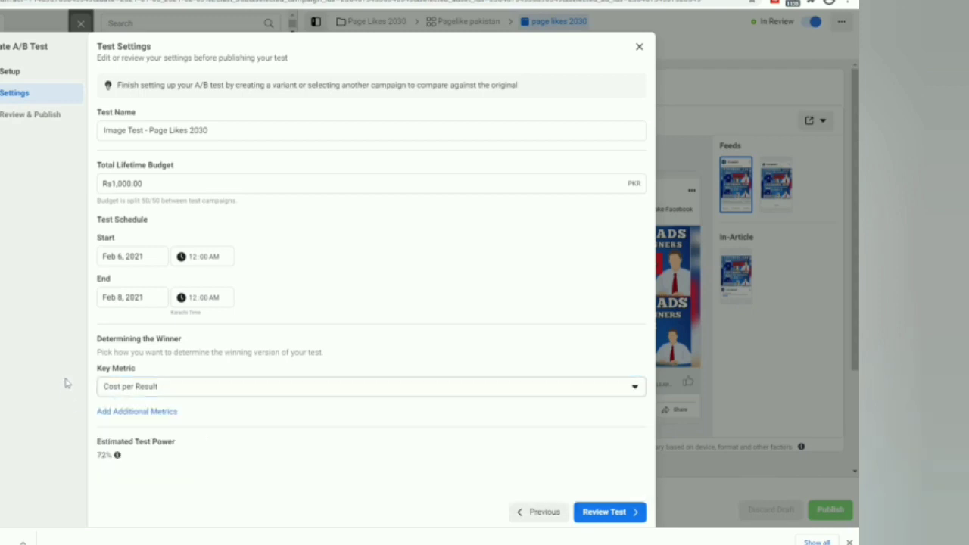
click(174, 390)
click(174, 390)
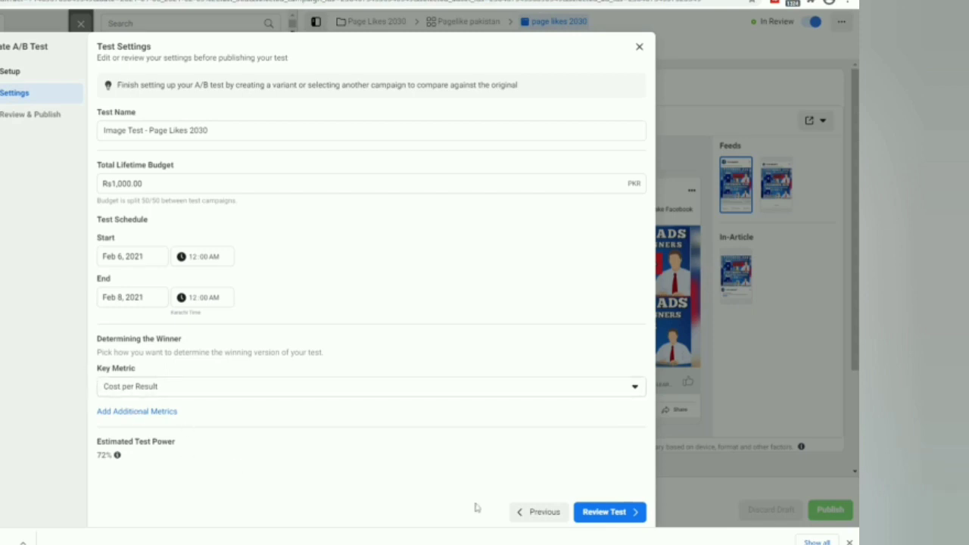
click(615, 516)
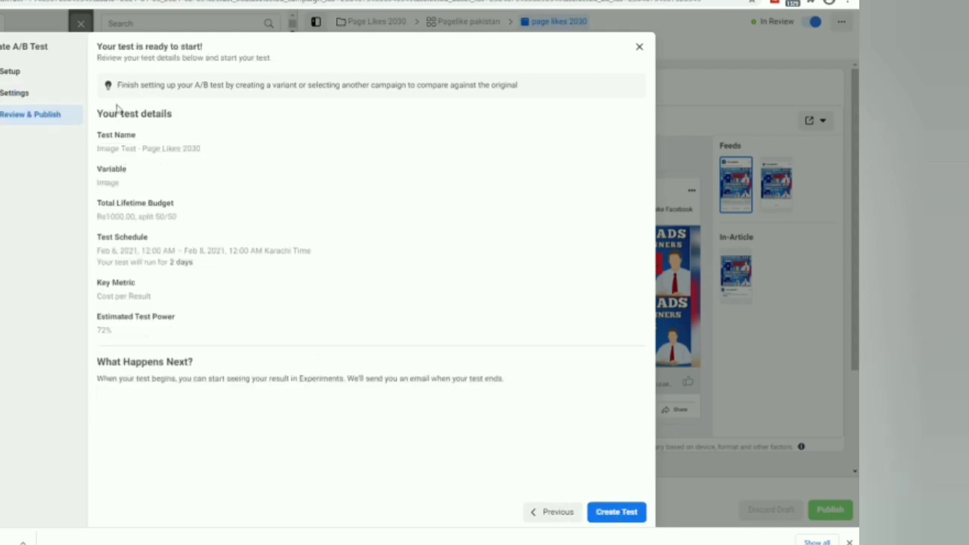
click(615, 511)
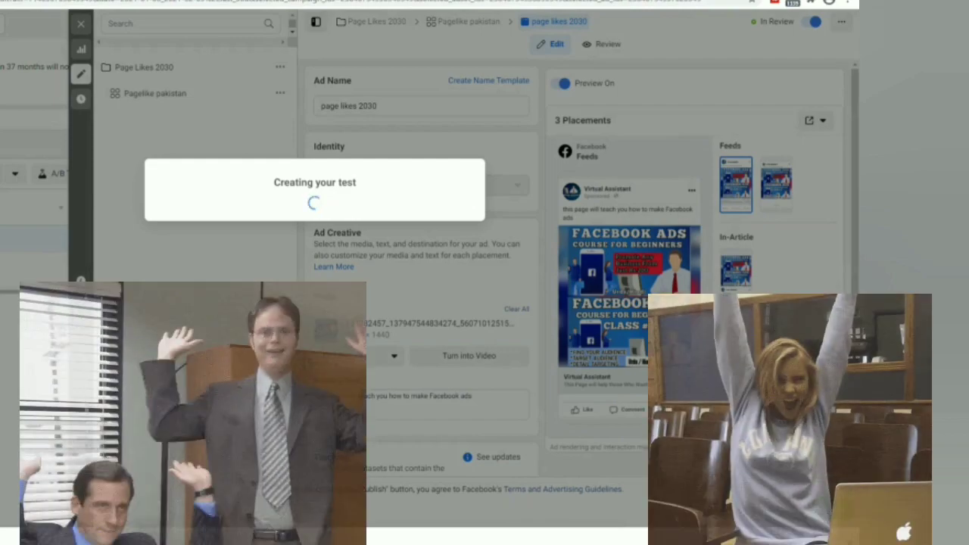